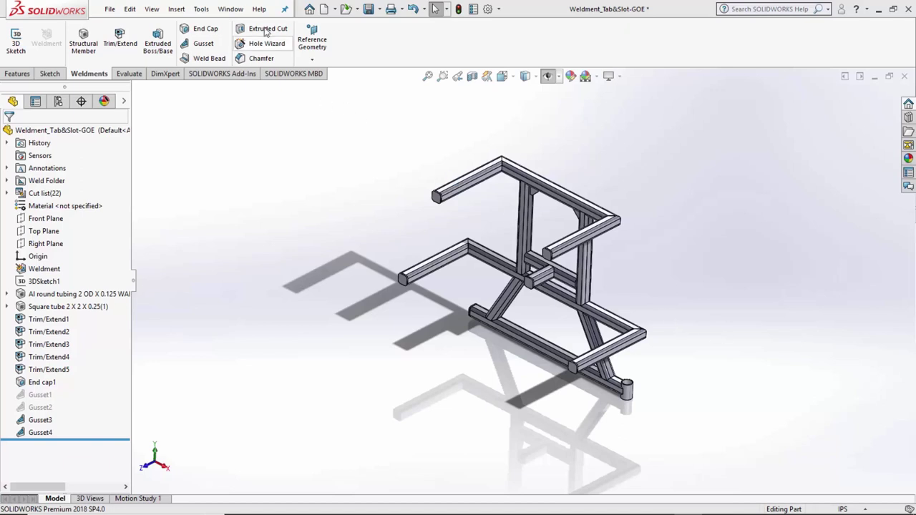
# Step: Start a Tab and Slot feature using the horizontal tube's top edge as the tab edge
pyautogui.click(177, 10)
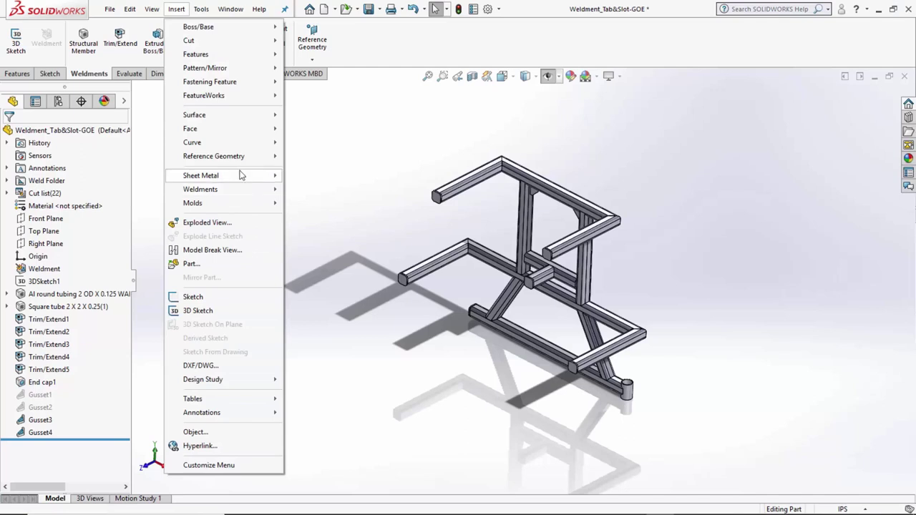
pyautogui.moveTo(230, 176)
pyautogui.click(354, 435)
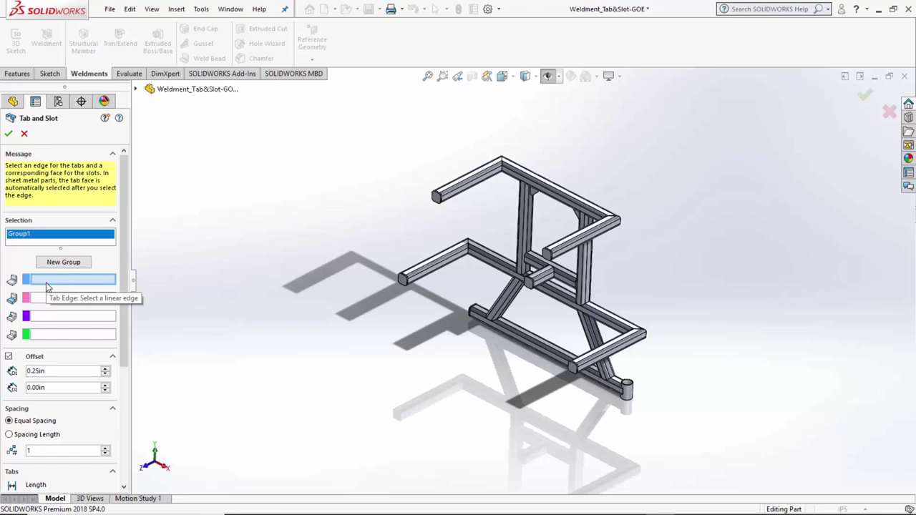
pyautogui.scroll(-10, 512, 261)
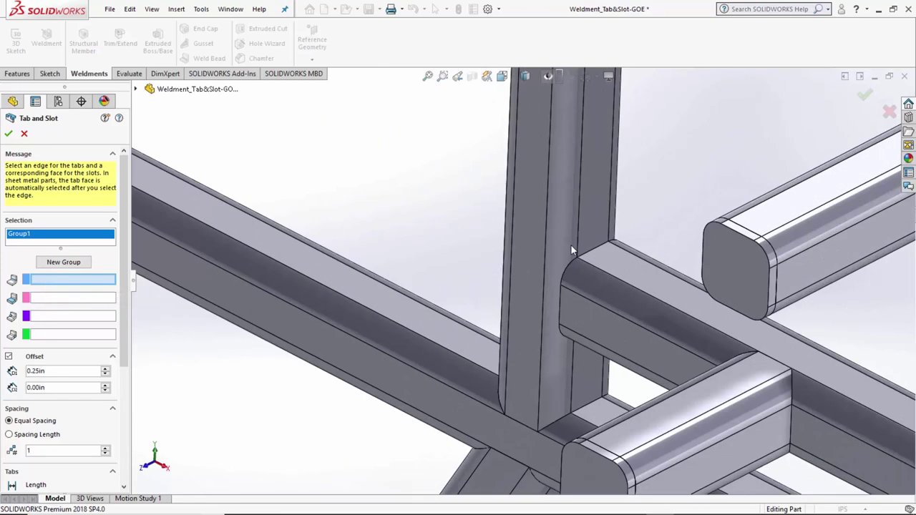
pyautogui.scroll(3, 517, 149)
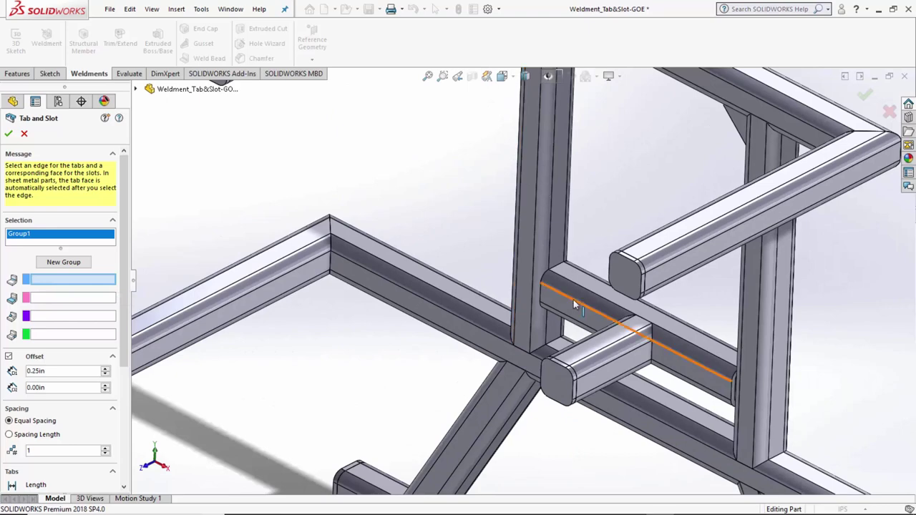
pyautogui.scroll(-5, 565, 272)
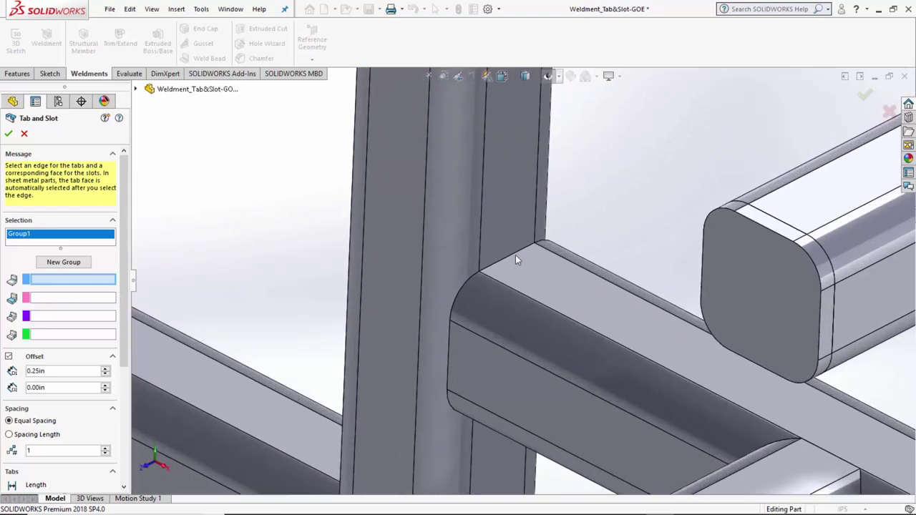
pyautogui.click(516, 256)
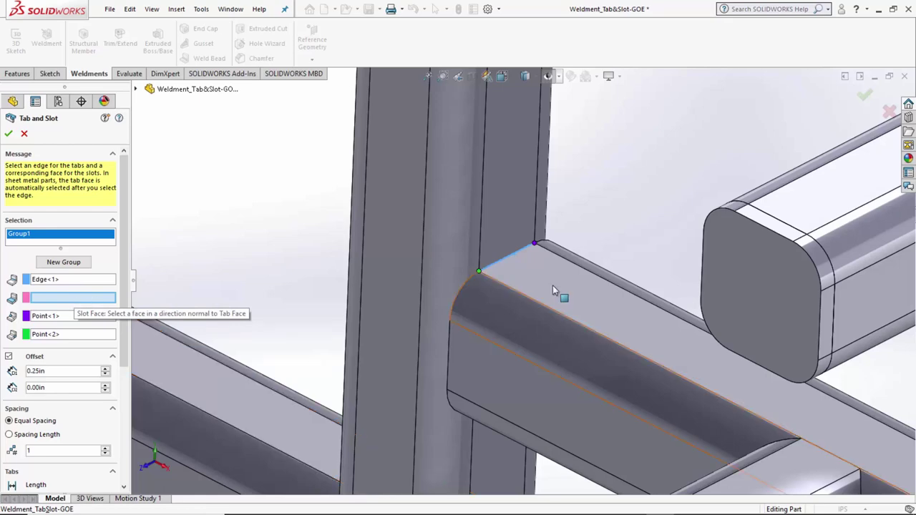
# Step: Pick the hidden upright tube face through Select Other as the slot face
pyautogui.moveTo(488, 246); pyautogui.dragTo(491, 219, button='middle')
pyautogui.rightClick(490, 214)
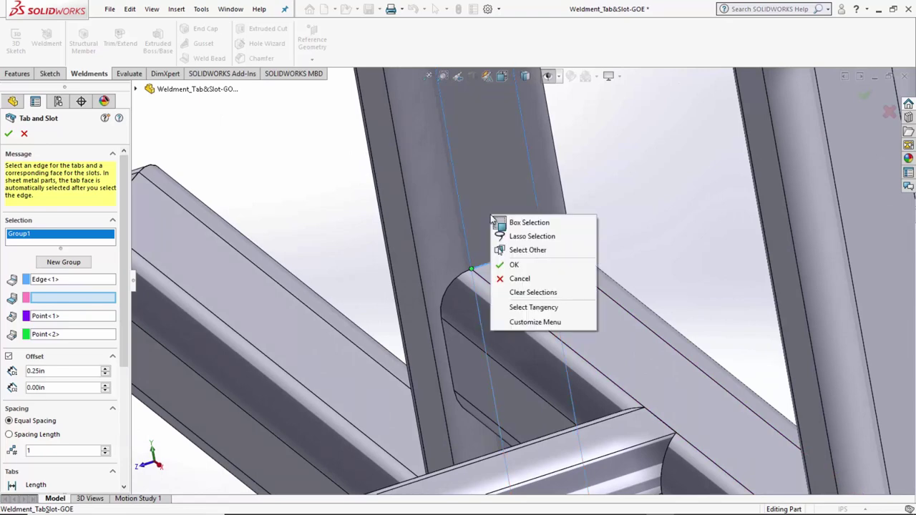
pyautogui.click(511, 250)
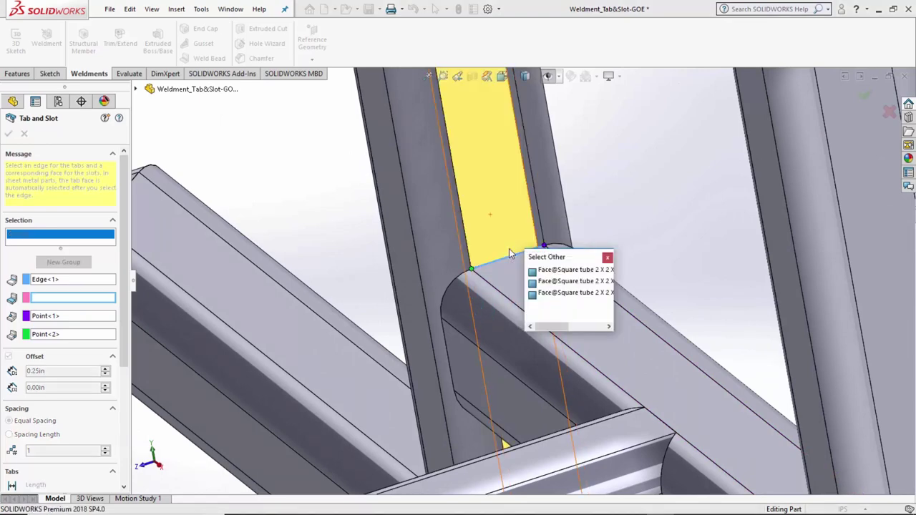
pyautogui.click(499, 238)
pyautogui.moveTo(500, 238)
pyautogui.mouseDown(button='middle')
pyautogui.moveTo(501, 292)
pyautogui.moveTo(503, 225)
pyautogui.moveTo(536, 239)
pyautogui.moveTo(515, 247)
pyautogui.mouseUp(button='middle')
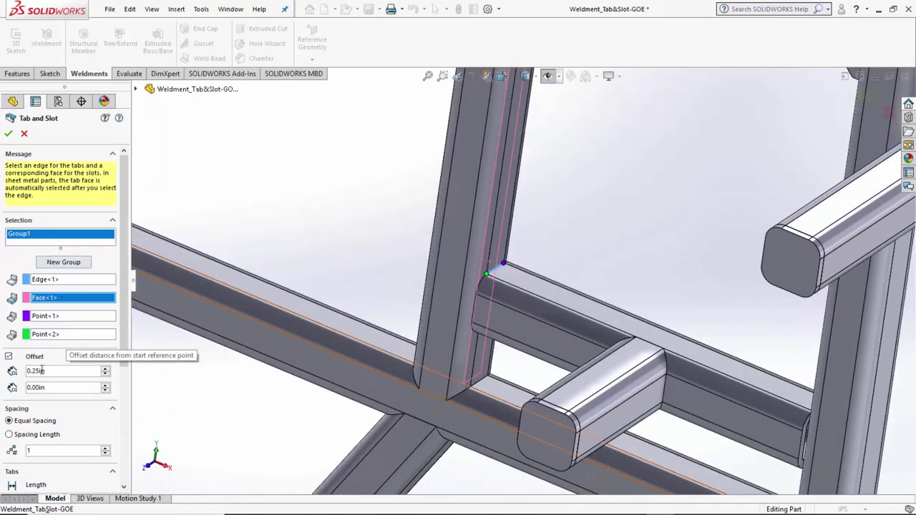
pyautogui.scroll(-3, 127, 386)
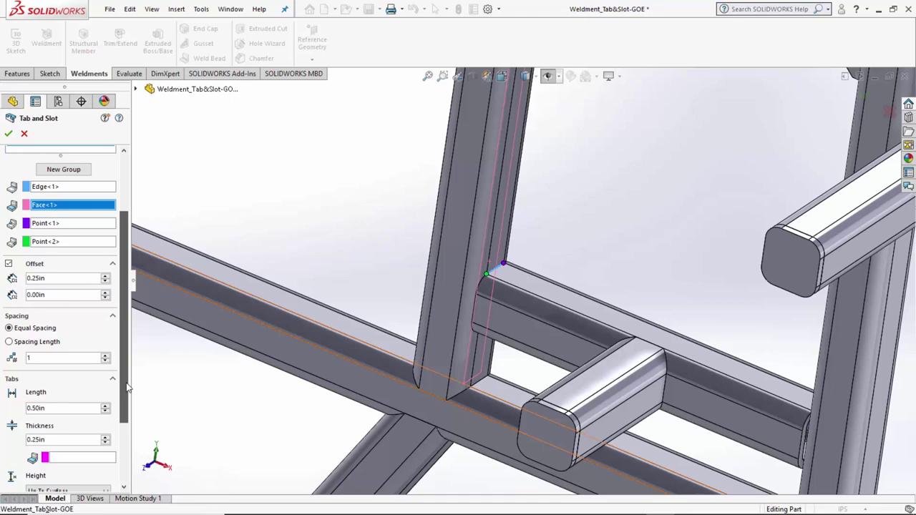
pyautogui.scroll(-1, 127, 386)
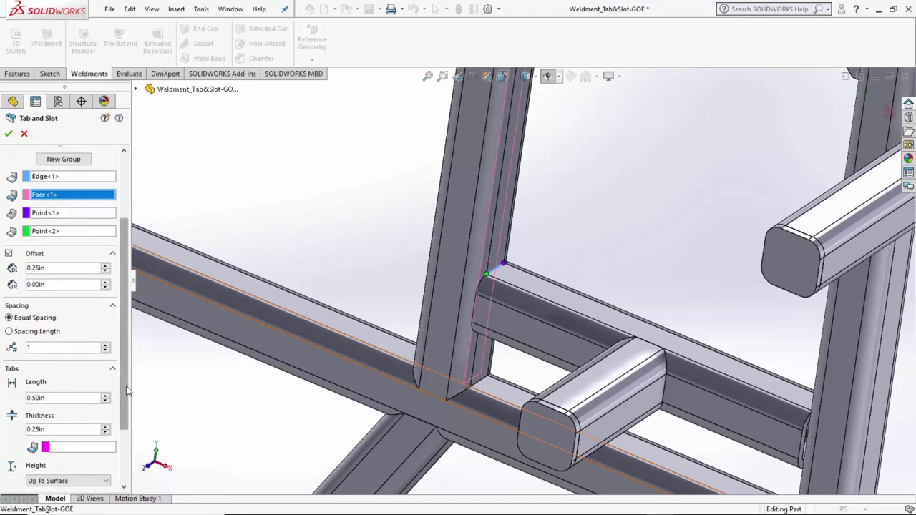
pyautogui.scroll(-2, 126, 386)
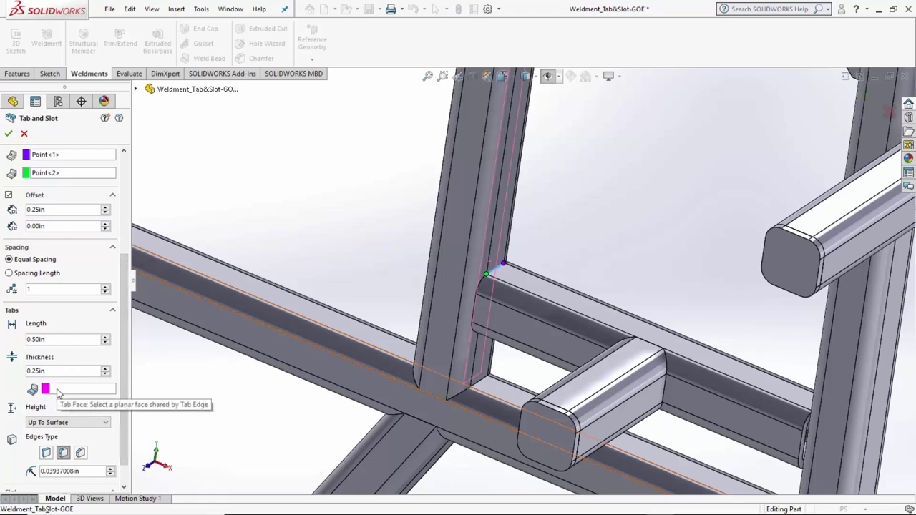
# Step: Set the horizontal tube's face as the tab face and switch tabs to Fillet Edge
pyautogui.click(59, 393)
pyautogui.moveTo(401, 336); pyautogui.dragTo(471, 307, button='middle')
pyautogui.scroll(-2, 471, 307)
pyautogui.scroll(-2, 471, 308)
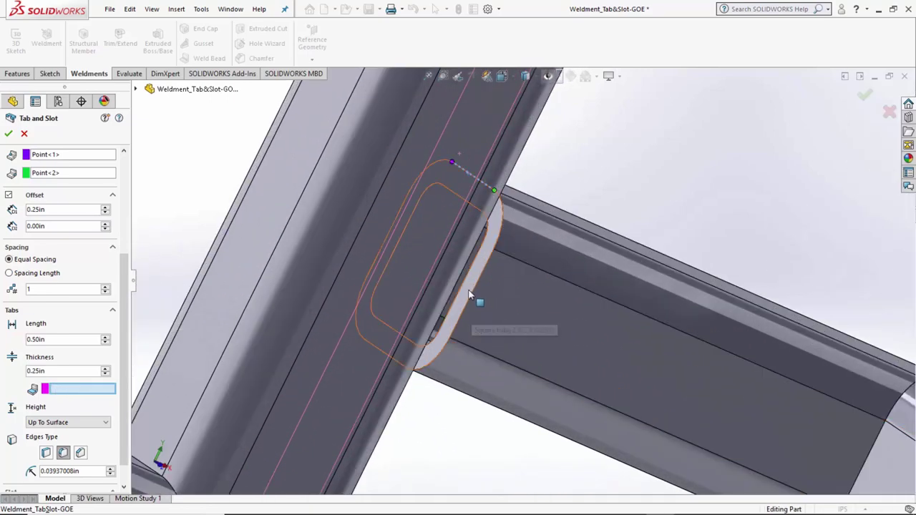
pyautogui.click(478, 296)
pyautogui.scroll(3, 481, 286)
pyautogui.moveTo(480, 287); pyautogui.dragTo(495, 222, button='middle')
pyautogui.scroll(-4, 554, 220)
pyautogui.scroll(-2, 555, 221)
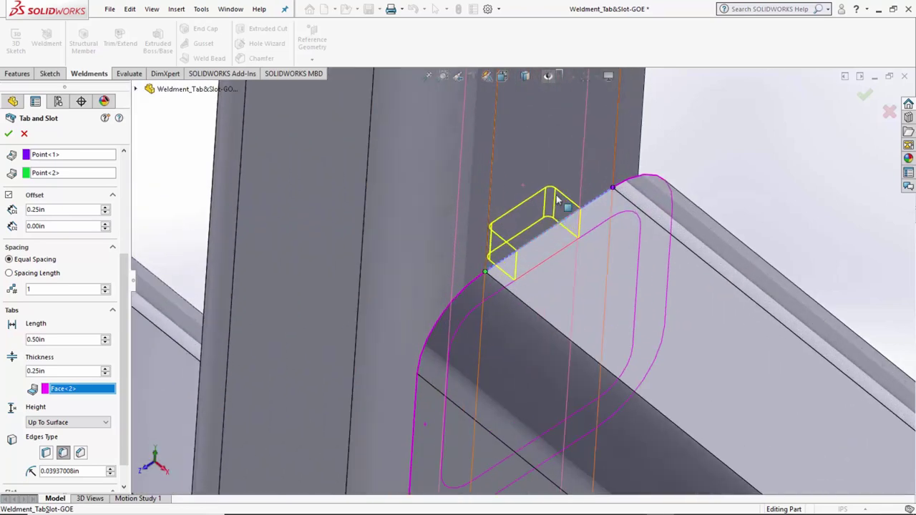
pyautogui.click(63, 455)
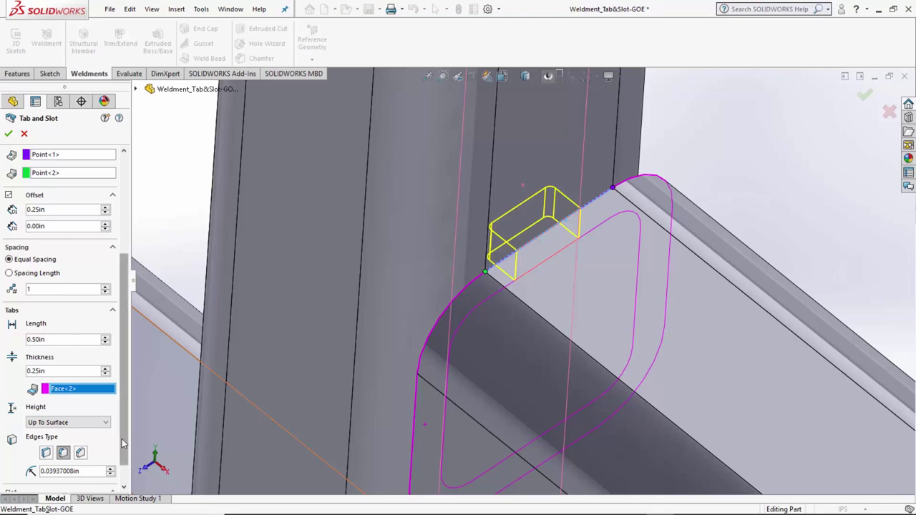
pyautogui.scroll(-1, 51, 478)
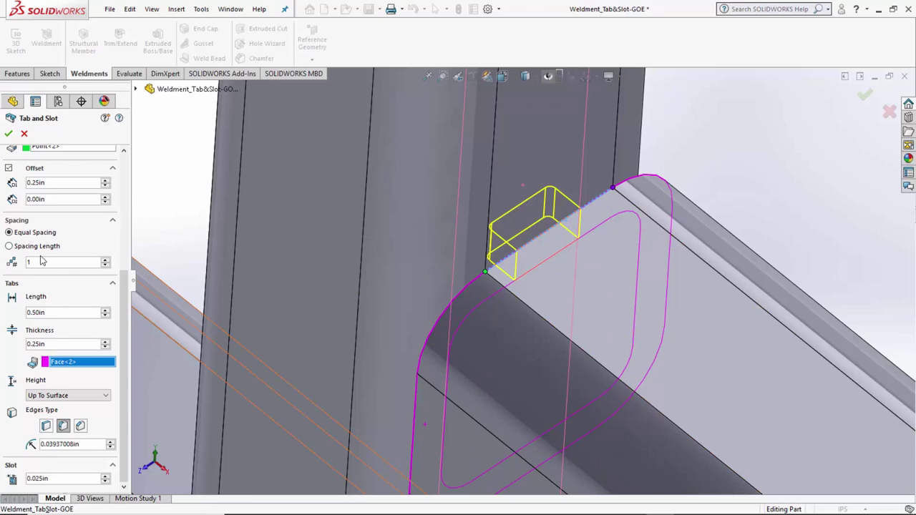
# Step: Add a second tab-and-slot group with the beam's edge as its tab edge
pyautogui.moveTo(122, 315); pyautogui.dragTo(131, 198)
pyautogui.scroll(5, 527, 344)
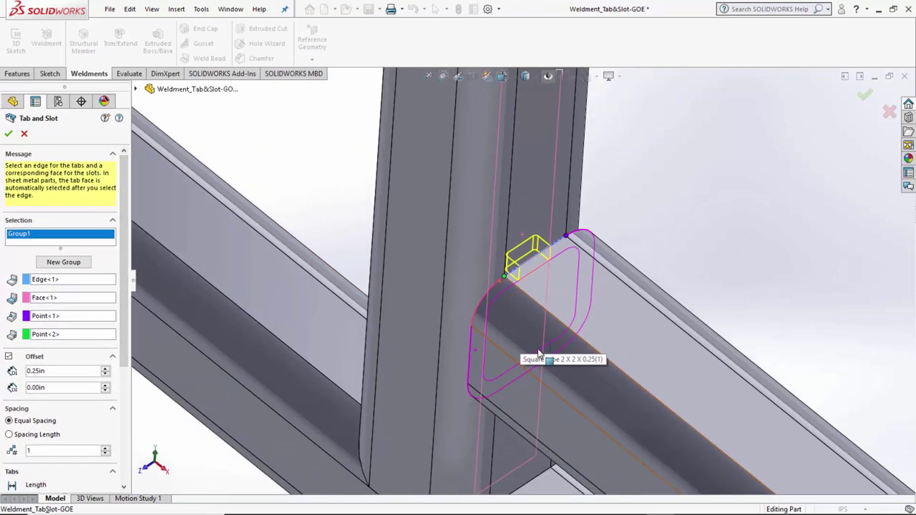
pyautogui.scroll(-4, 536, 348)
pyautogui.moveTo(537, 348); pyautogui.dragTo(547, 400, button='middle')
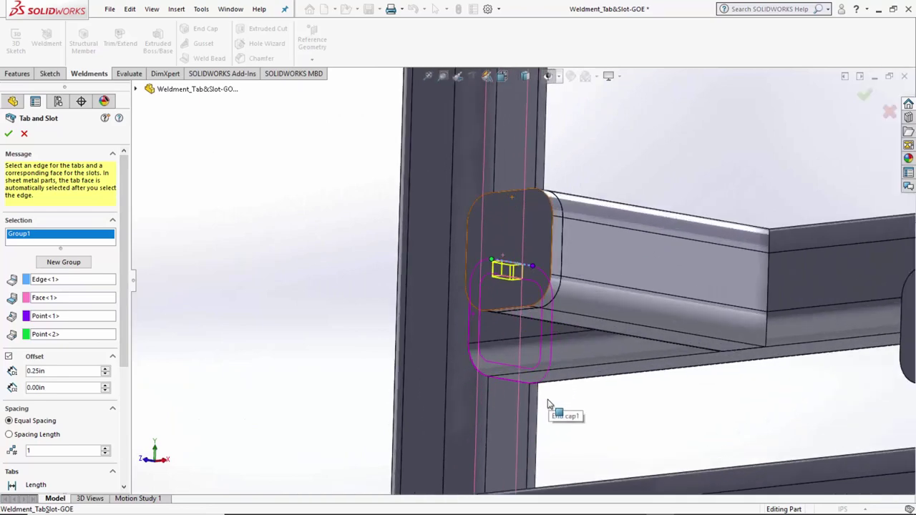
pyautogui.scroll(-3, 552, 408)
pyautogui.click(75, 263)
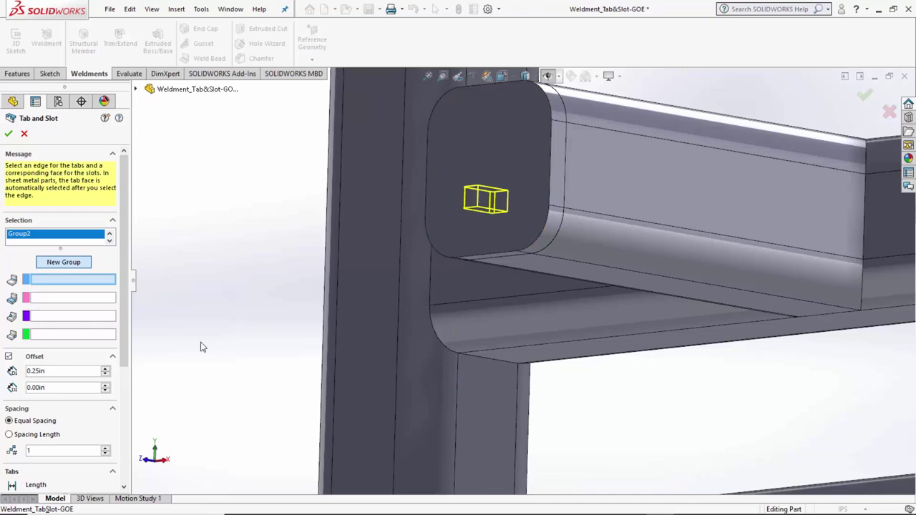
pyautogui.scroll(-8, 530, 383)
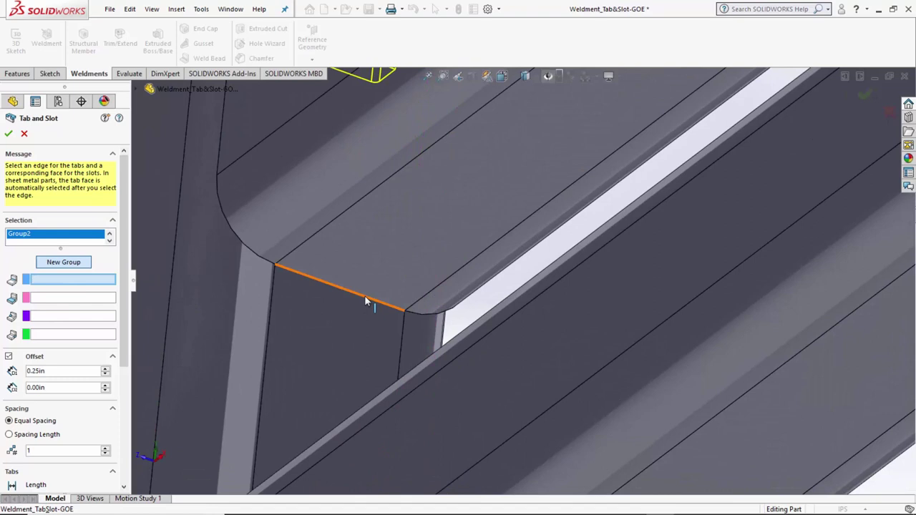
pyautogui.click(365, 298)
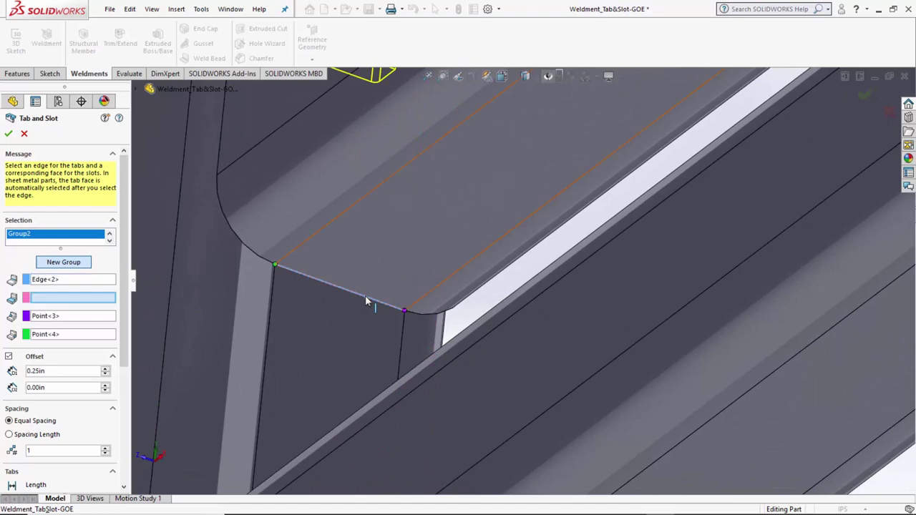
# Step: Use Select Other to set the hidden face as the second slot face
pyautogui.rightClick(316, 330)
pyautogui.click(333, 363)
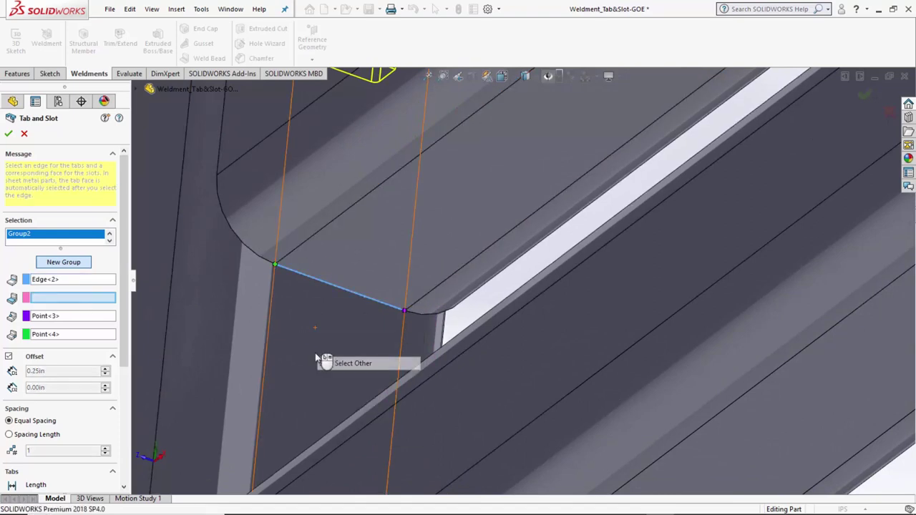
pyautogui.click(317, 336)
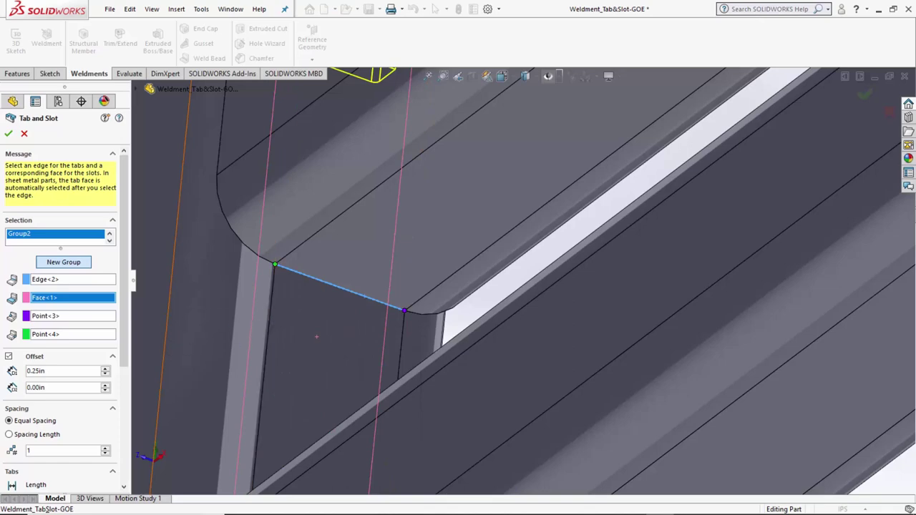
pyautogui.scroll(-6, 98, 401)
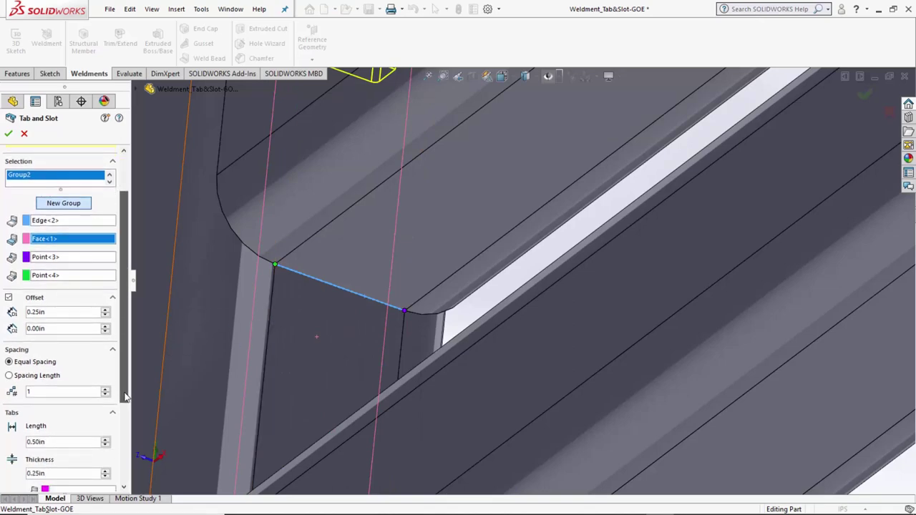
# Step: Set the tube's side face as the surface the second group's tabs extend to
pyautogui.click(68, 379)
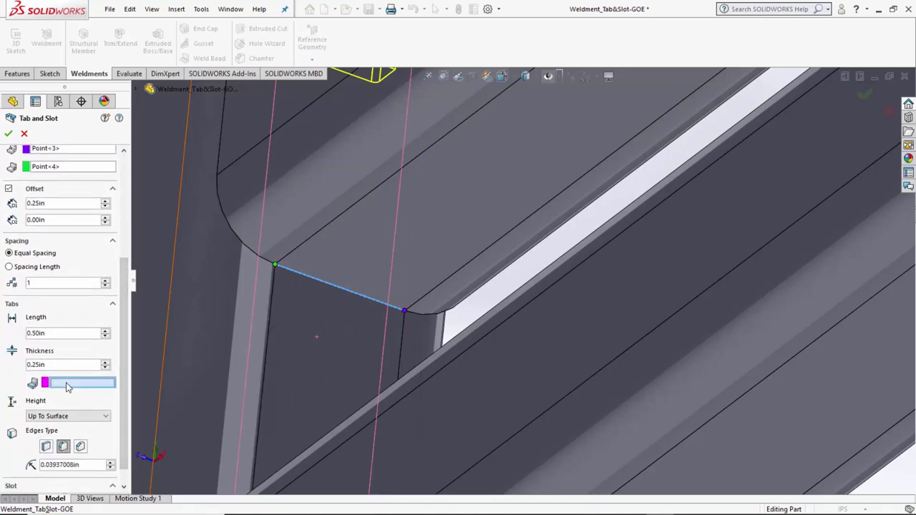
pyautogui.scroll(3, 333, 304)
pyautogui.moveTo(353, 244); pyautogui.dragTo(371, 194, button='middle')
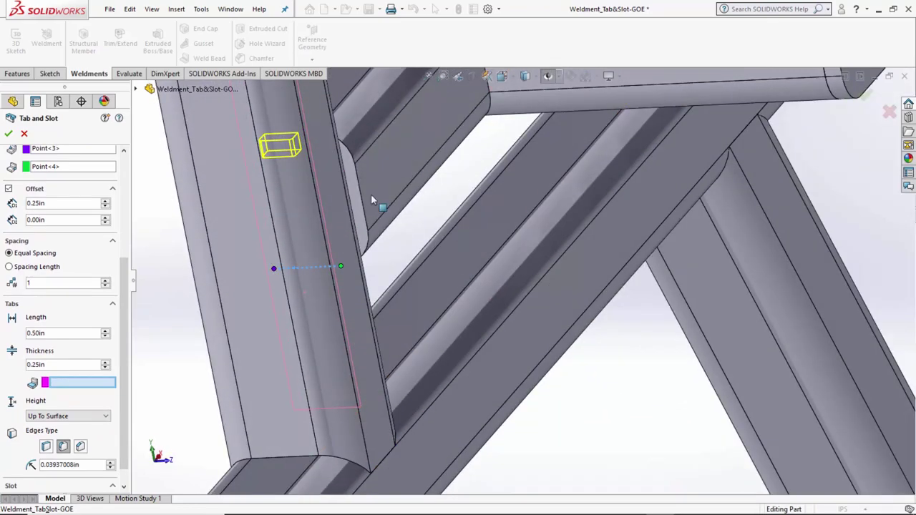
pyautogui.scroll(-3, 355, 189)
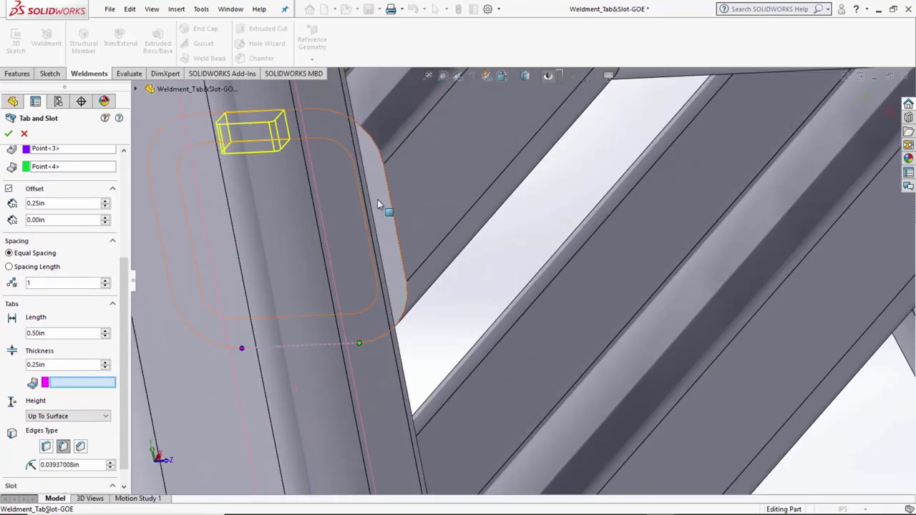
pyautogui.click(381, 206)
pyautogui.scroll(2, 417, 286)
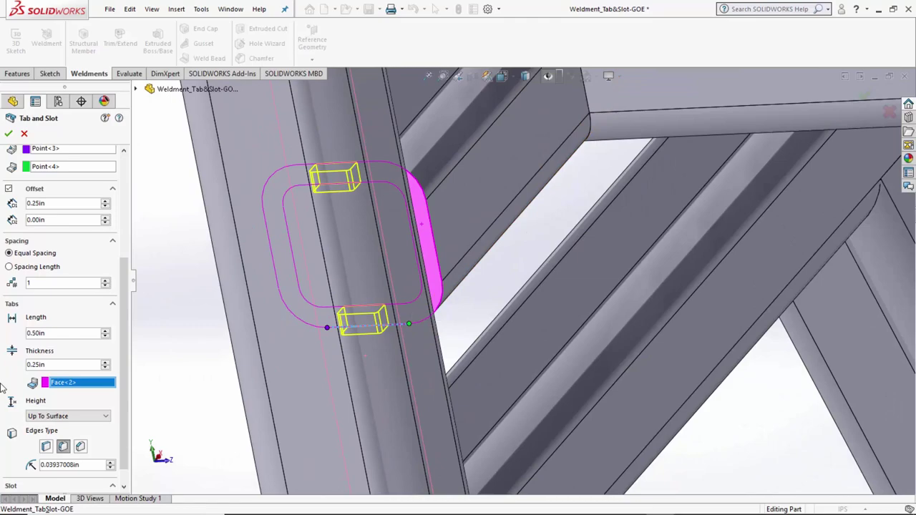
pyautogui.moveTo(450, 271); pyautogui.dragTo(312, 247, button='middle')
pyautogui.scroll(5, 26, 232)
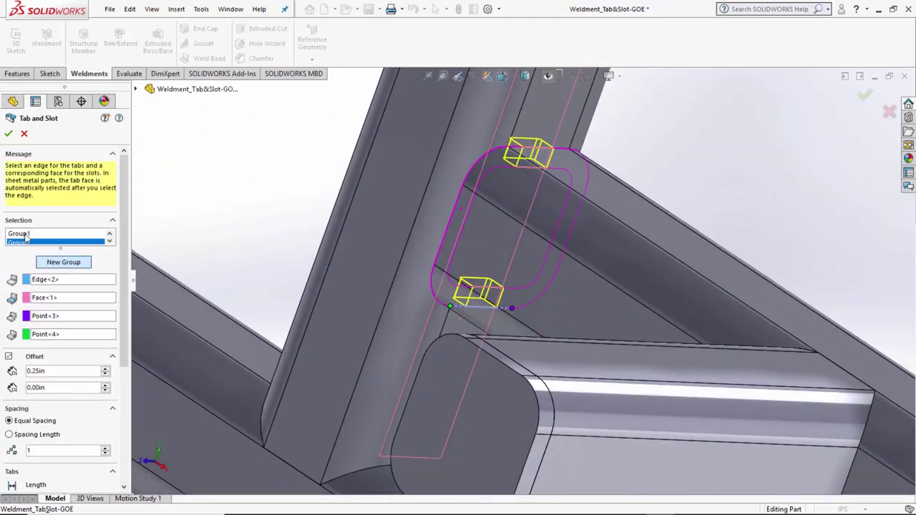
# Step: Apply the feature, creating Tab and Slot-Tab3 and Slot3, then orbit to Gusset3
pyautogui.click(7, 133)
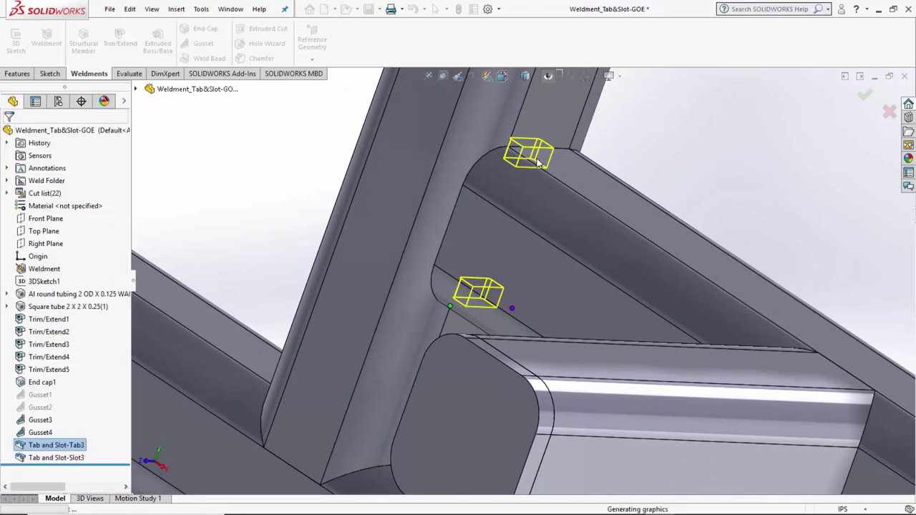
pyautogui.scroll(-3, 542, 159)
pyautogui.moveTo(514, 171); pyautogui.dragTo(872, 483, button='middle')
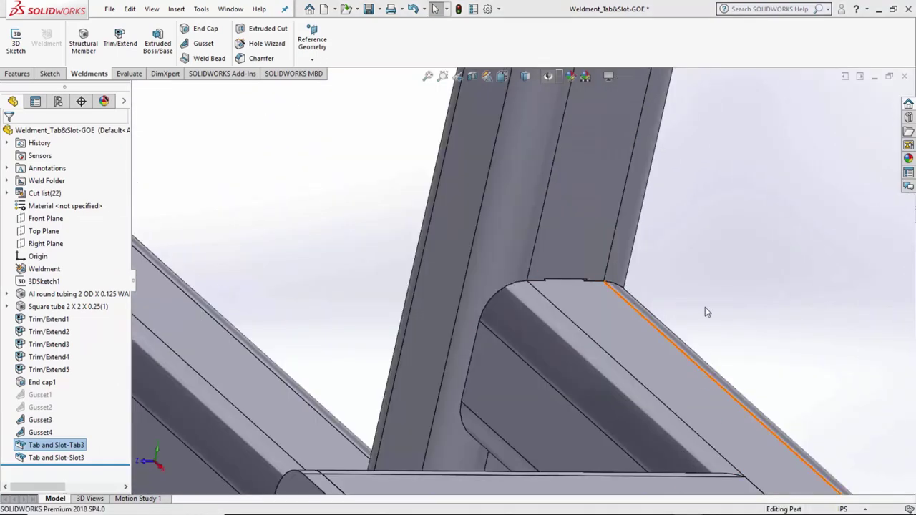
pyautogui.scroll(3, 714, 279)
pyautogui.scroll(3, 720, 272)
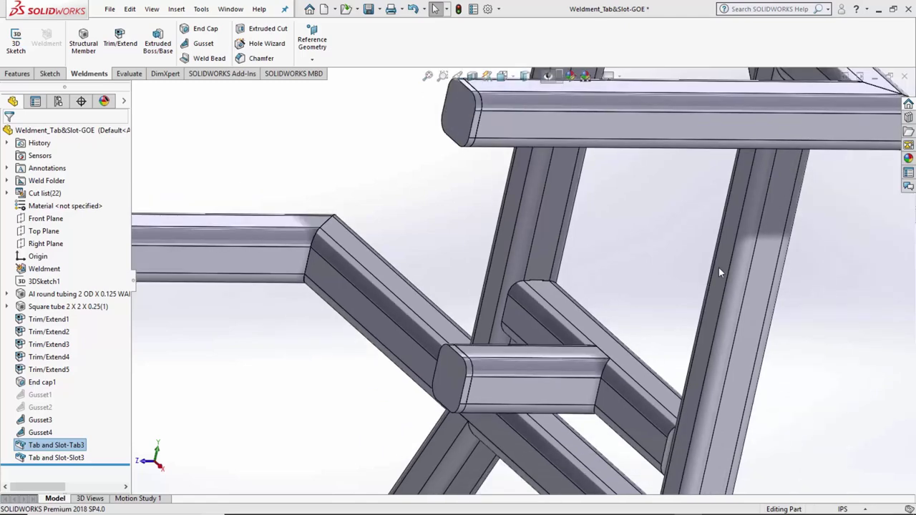
pyautogui.moveTo(658, 239); pyautogui.dragTo(621, 145, button='middle')
pyautogui.scroll(-5, 621, 145)
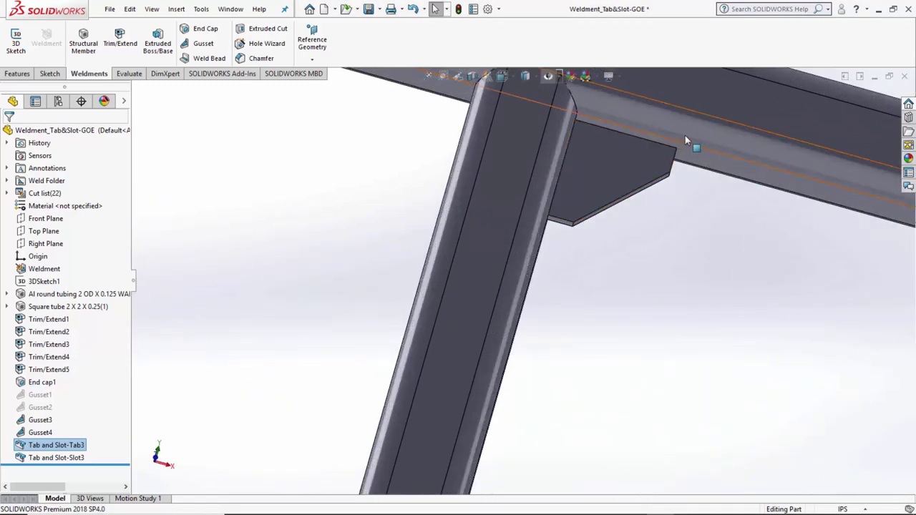
pyautogui.scroll(-2, 637, 164)
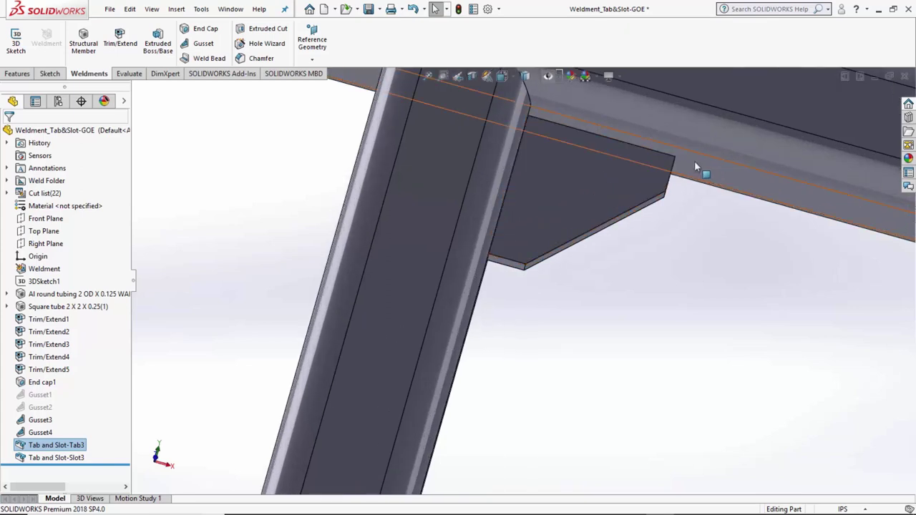
pyautogui.scroll(2, 695, 160)
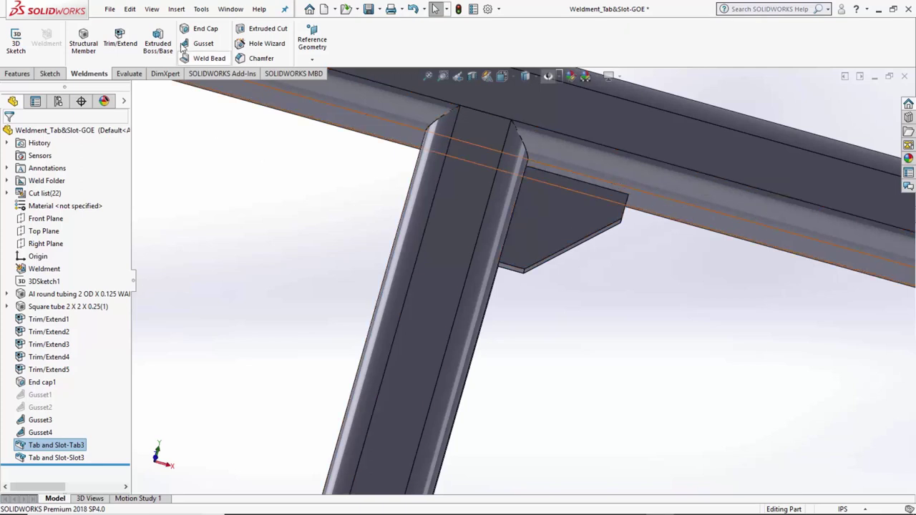
# Step: Start a new Tab and Slot with the other gusset's top edge as tab edge
pyautogui.click(174, 10)
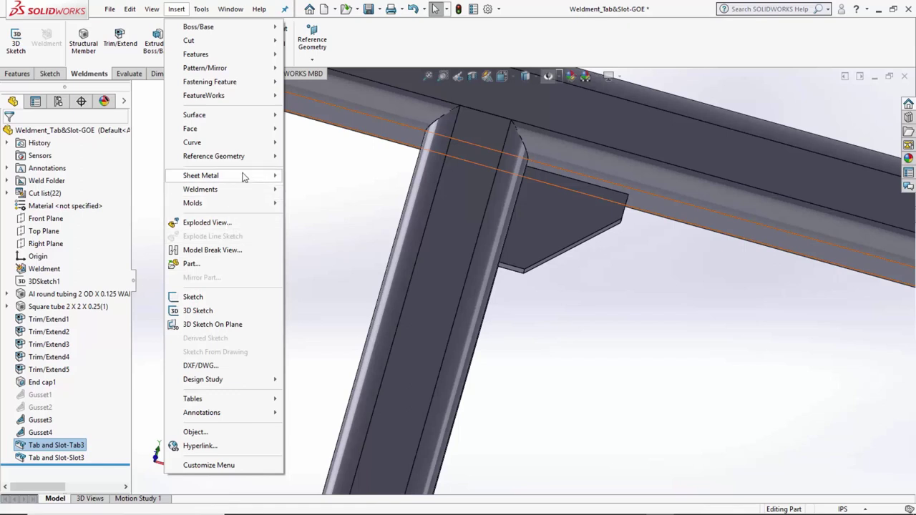
pyautogui.moveTo(243, 176)
pyautogui.click(343, 434)
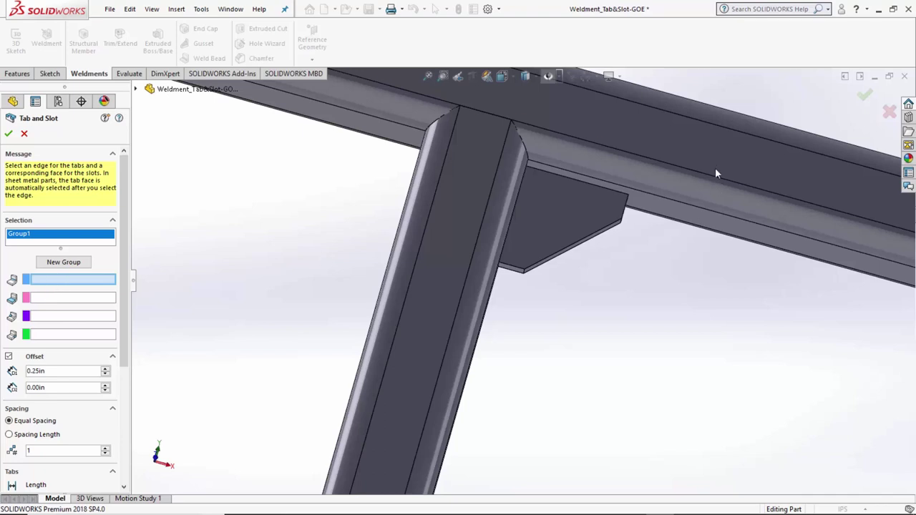
pyautogui.scroll(-3, 715, 173)
pyautogui.click(577, 207)
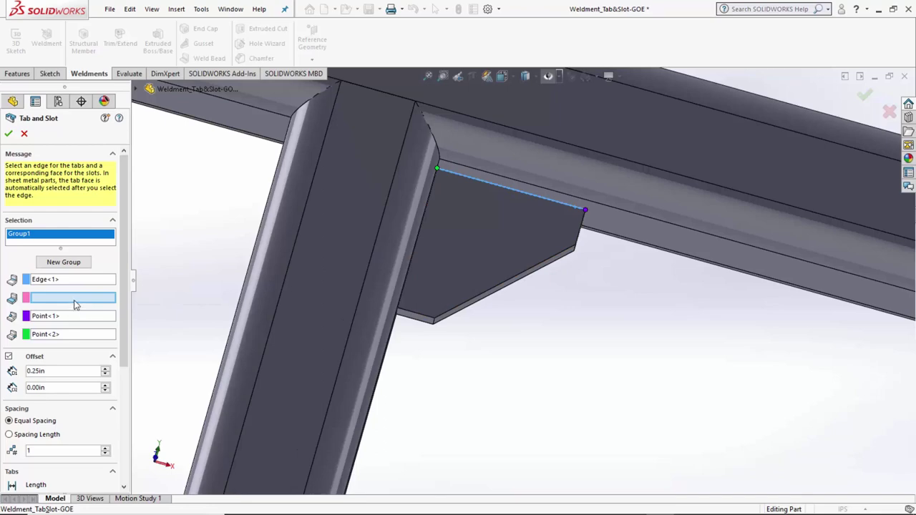
# Step: Choose the hidden beam face via Select Other to receive the slots
pyautogui.moveTo(640, 248); pyautogui.dragTo(620, 222, button='middle')
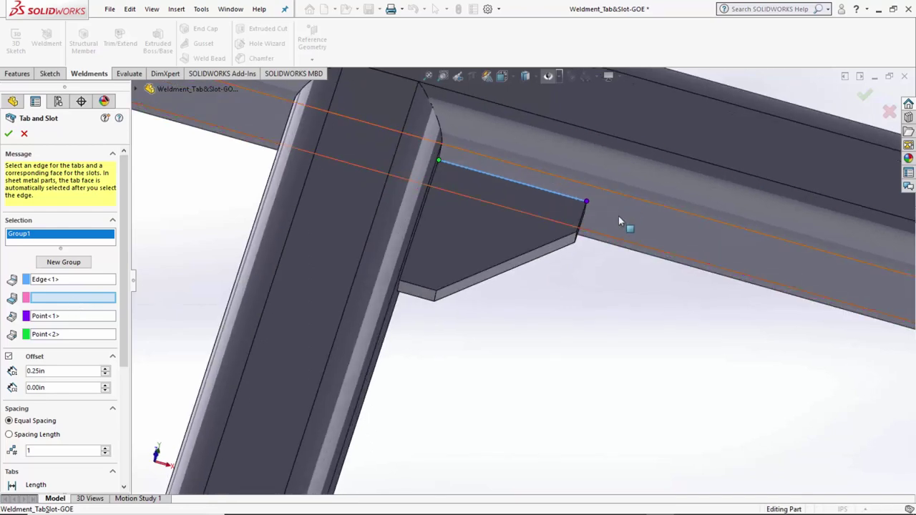
pyautogui.rightClick(620, 222)
pyautogui.click(664, 251)
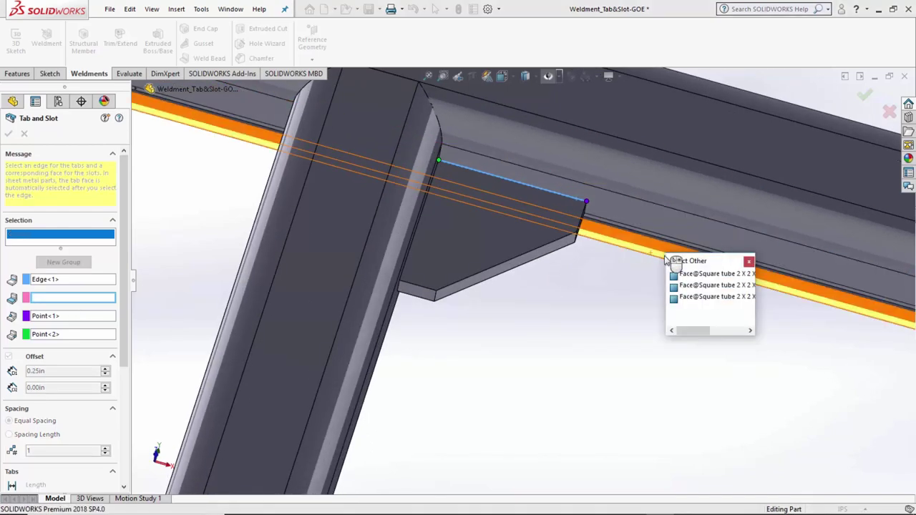
pyautogui.click(639, 216)
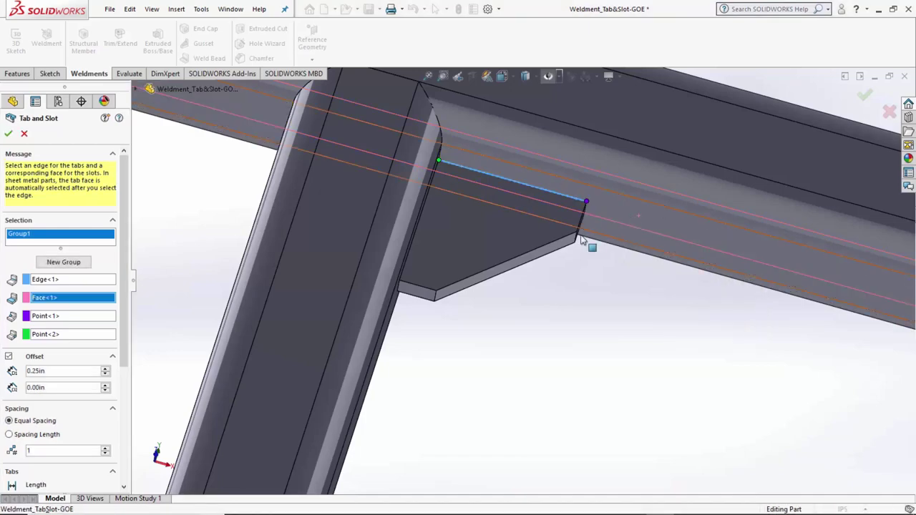
pyautogui.moveTo(583, 240); pyautogui.dragTo(622, 287, button='middle')
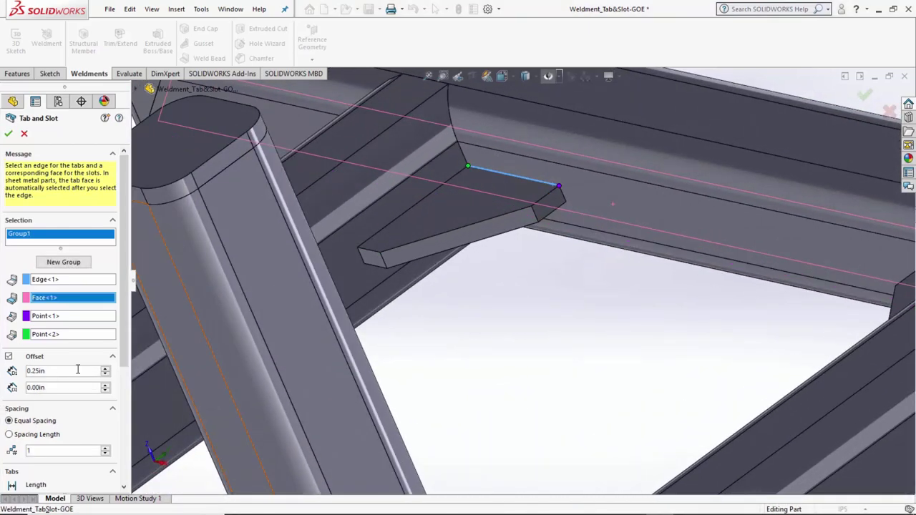
# Step: Set the tab offset to 0.5in and the tab length to 1in
pyautogui.moveTo(43, 372); pyautogui.dragTo(23, 371)
pyautogui.write('0.5')
pyautogui.press('Return')
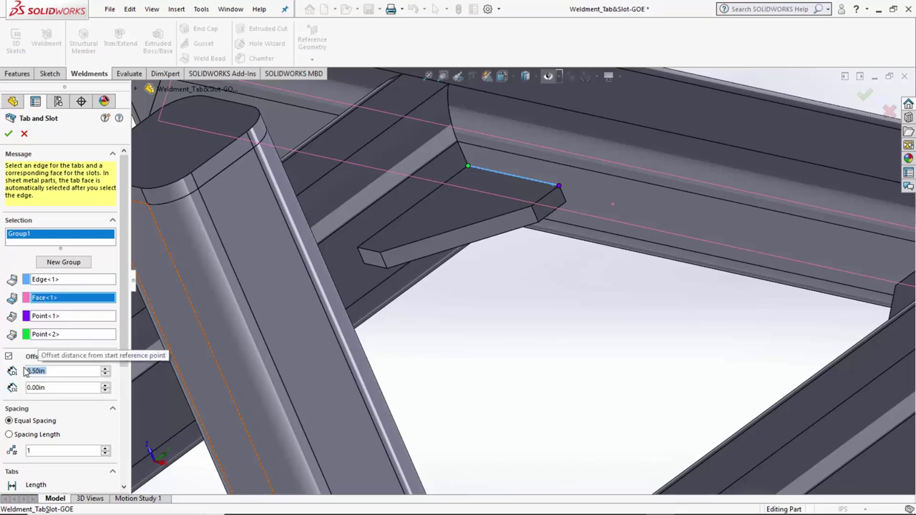
pyautogui.scroll(-5, 125, 336)
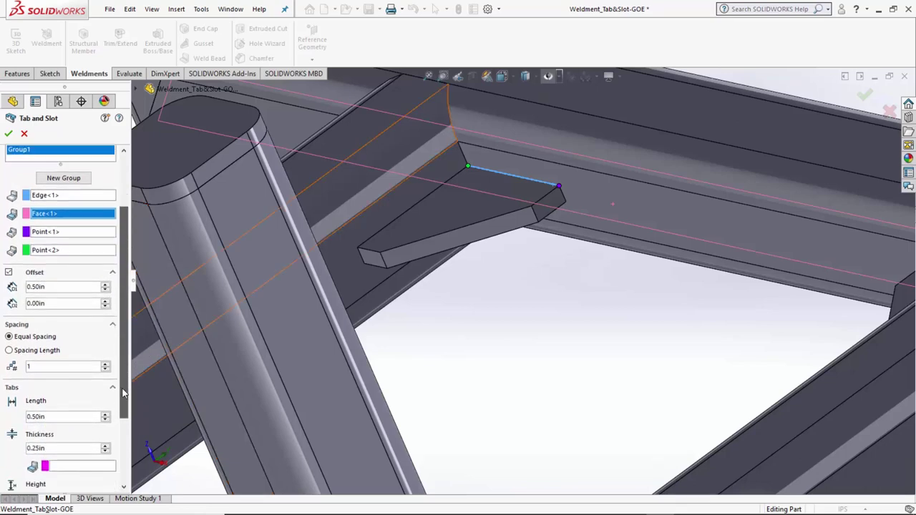
pyautogui.click(41, 382)
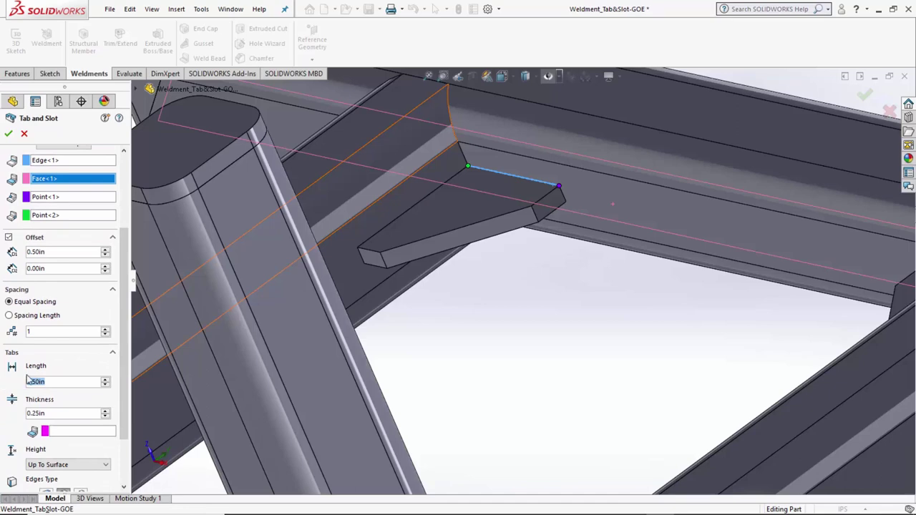
pyautogui.write('1')
pyautogui.press('Return')
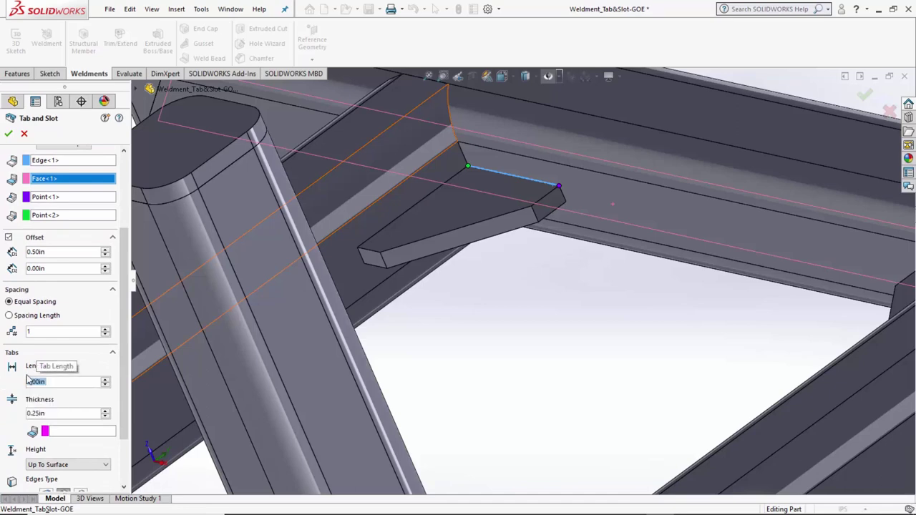
# Step: Pick the Gusset3 face as the tab limit and apply, creating Tab and Slot-Tab4
pyautogui.click(59, 432)
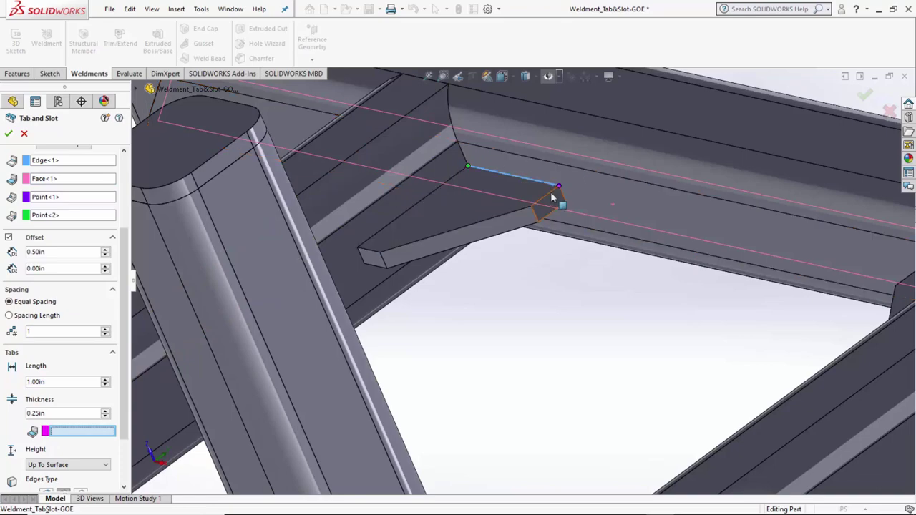
pyautogui.hotkey('ctrl', '8')
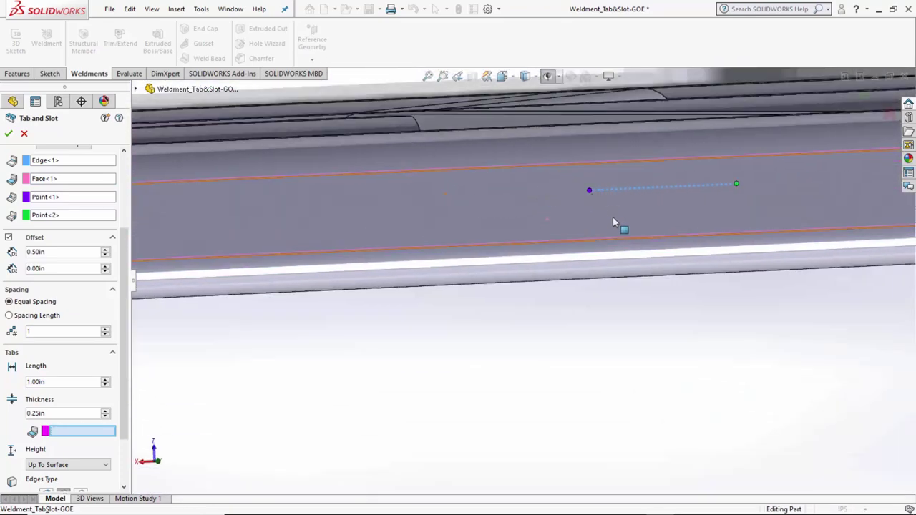
pyautogui.rightClick(605, 194)
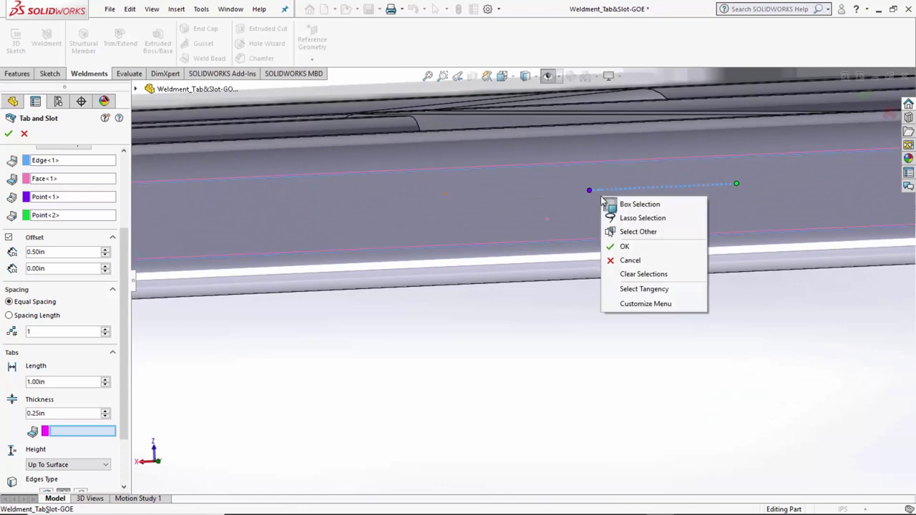
pyautogui.click(641, 231)
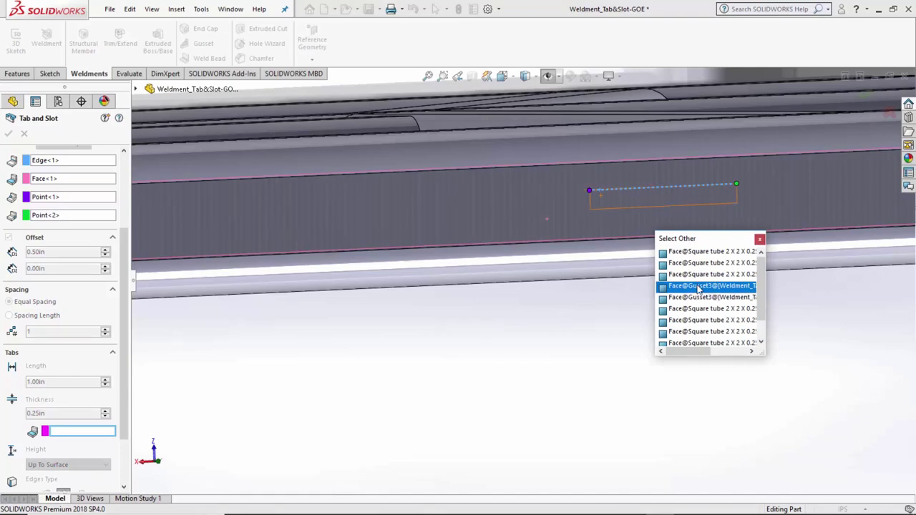
pyautogui.click(698, 286)
pyautogui.scroll(5, 698, 289)
pyautogui.moveTo(699, 289); pyautogui.dragTo(676, 192, button='middle')
pyautogui.scroll(-5, 676, 192)
pyautogui.scroll(2, 676, 192)
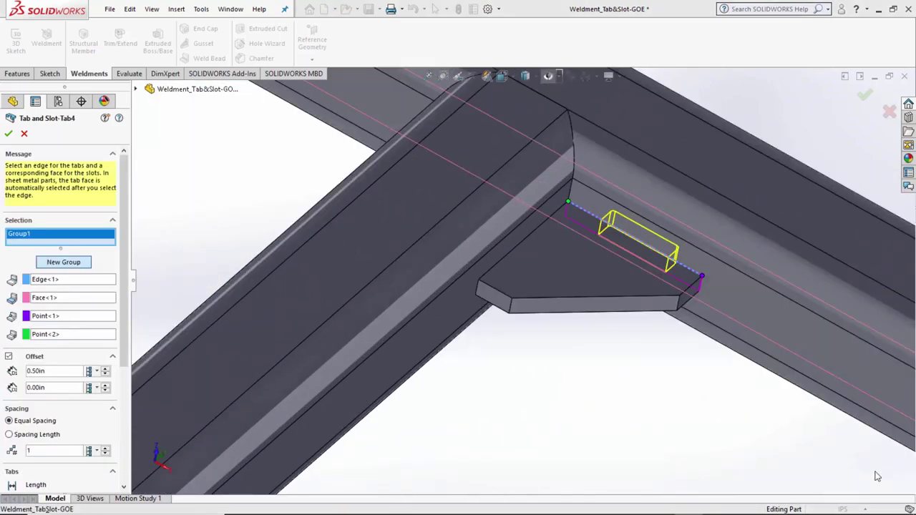
pyautogui.click(8, 136)
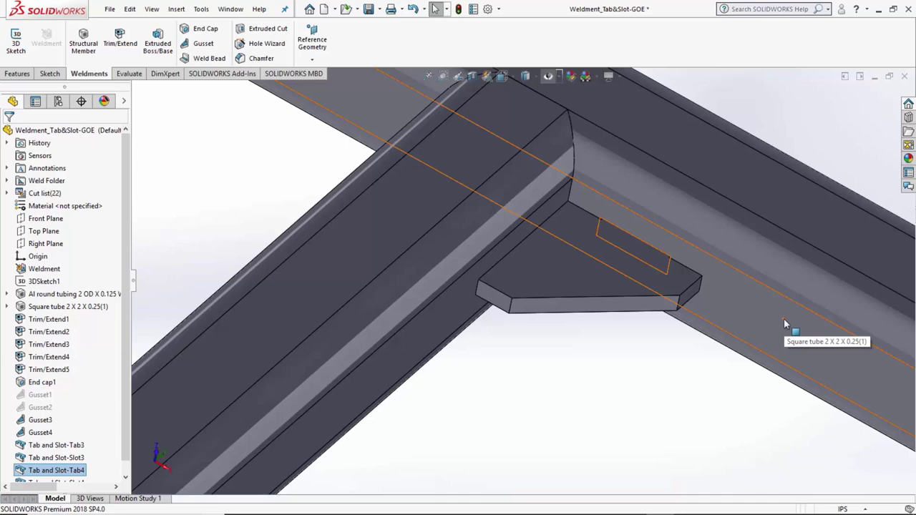
# Step: Start another Tab and Slot using the gusset's other straight edge for the tab
pyautogui.scroll(-1, 126, 354)
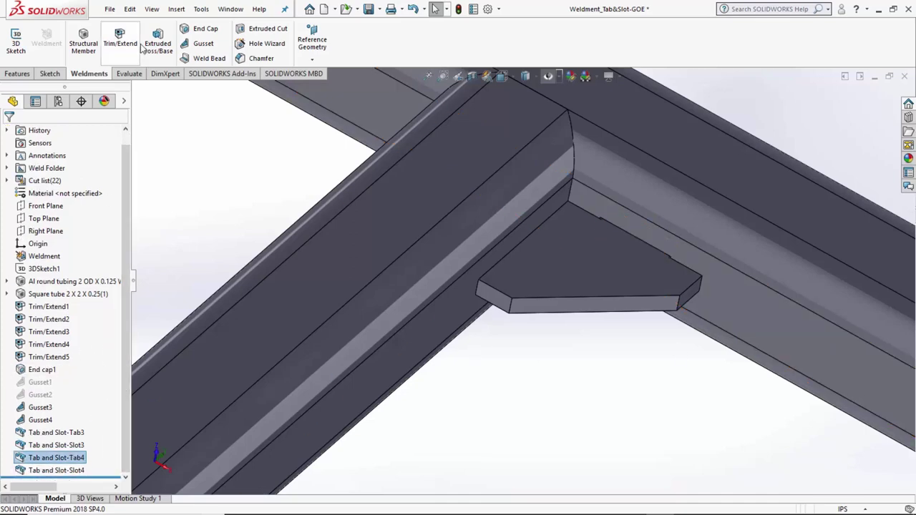
pyautogui.click(176, 9)
pyautogui.moveTo(214, 178)
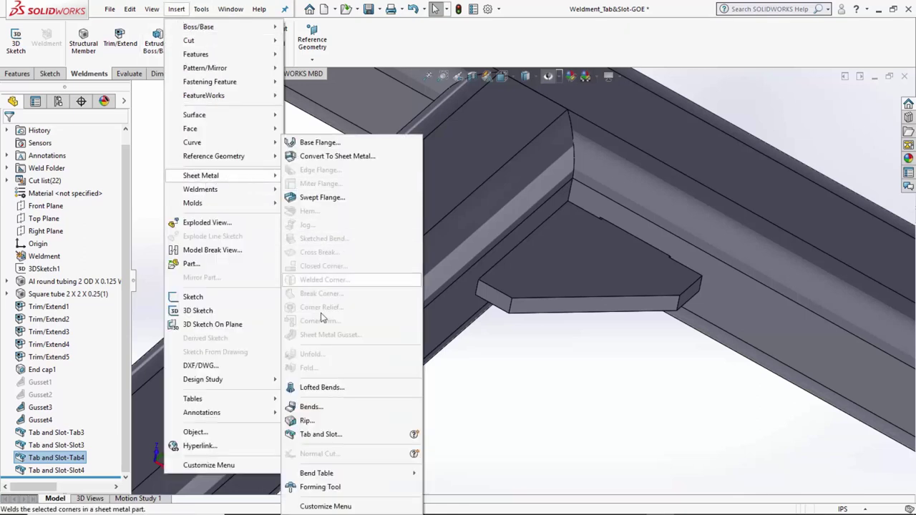
pyautogui.click(321, 434)
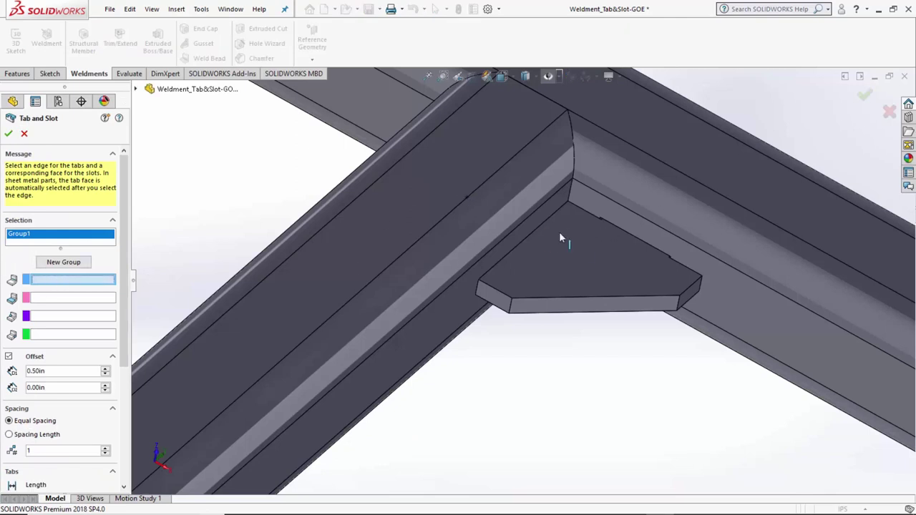
pyautogui.click(522, 242)
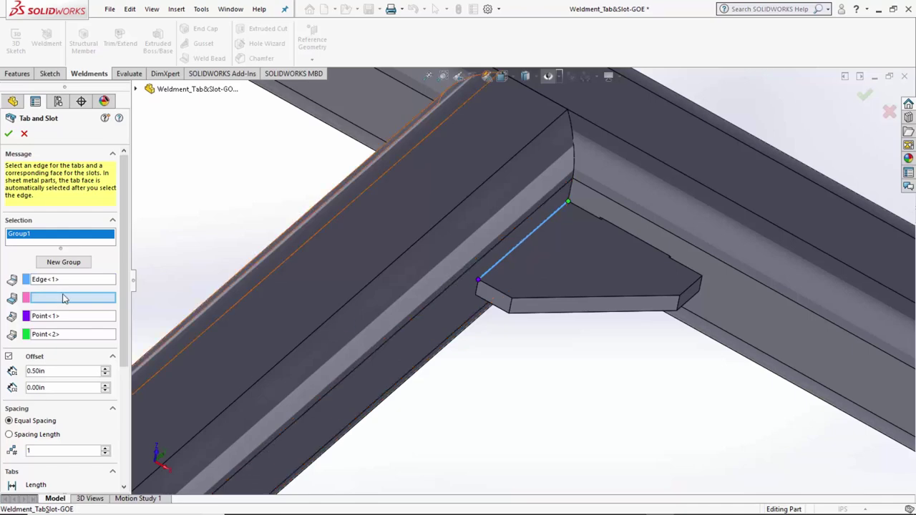
# Step: Select the neighbouring tube face through Select Other as the slot face
pyautogui.rightClick(467, 310)
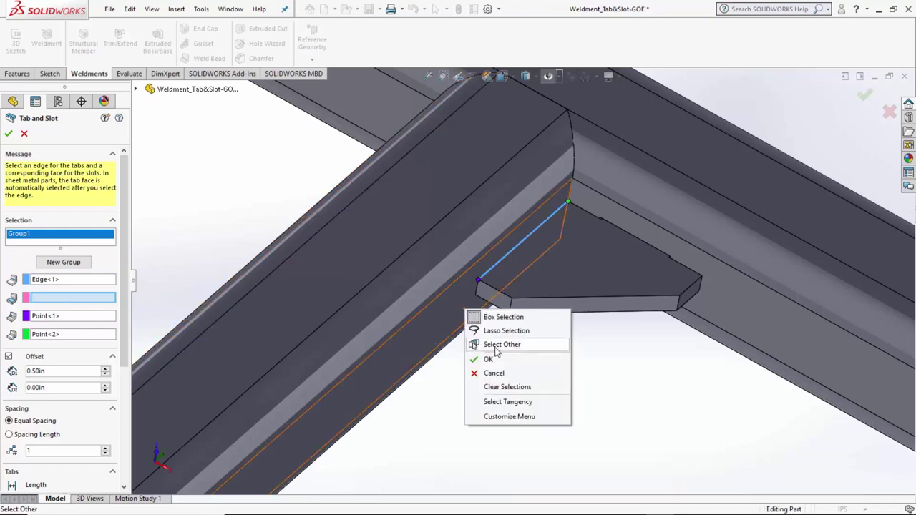
pyautogui.click(496, 345)
pyautogui.click(452, 301)
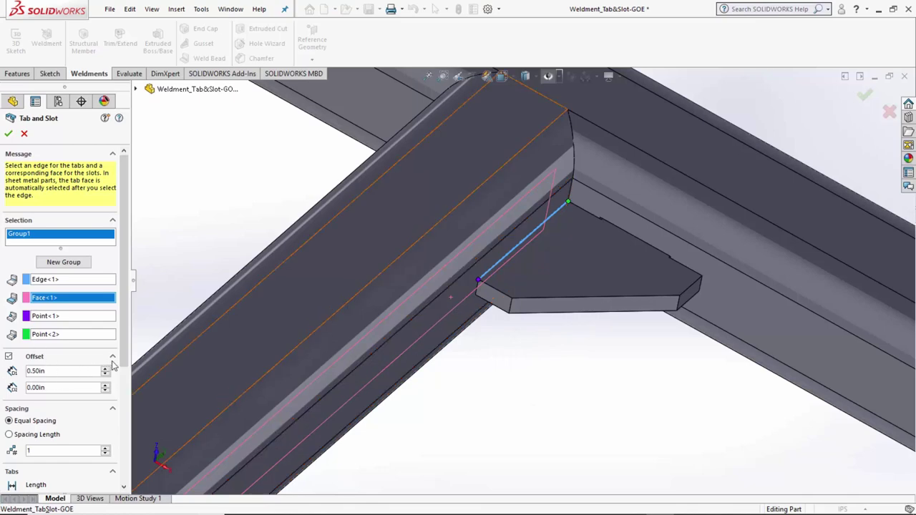
pyautogui.moveTo(124, 365); pyautogui.dragTo(108, 440)
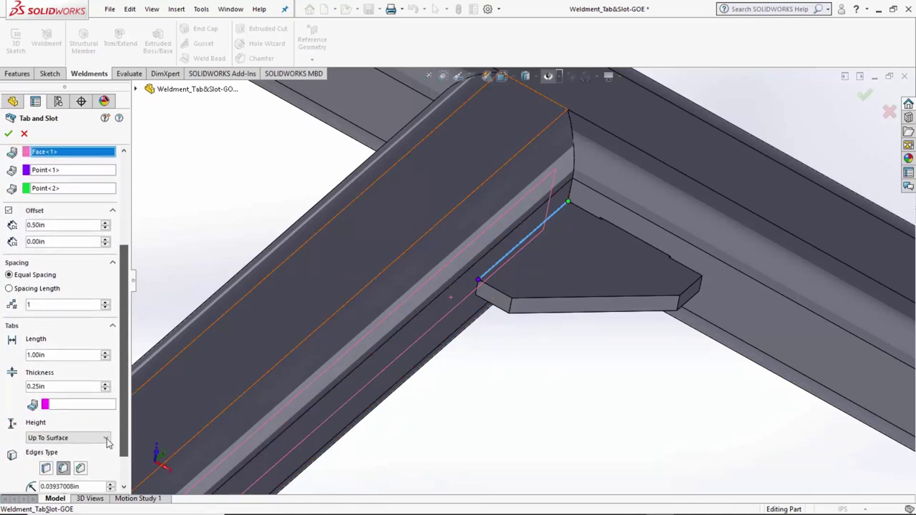
# Step: Activate the tab face box and browse the overlapping faces under the bottom rail
pyautogui.click(82, 407)
pyautogui.moveTo(327, 297); pyautogui.dragTo(504, 203, button='middle')
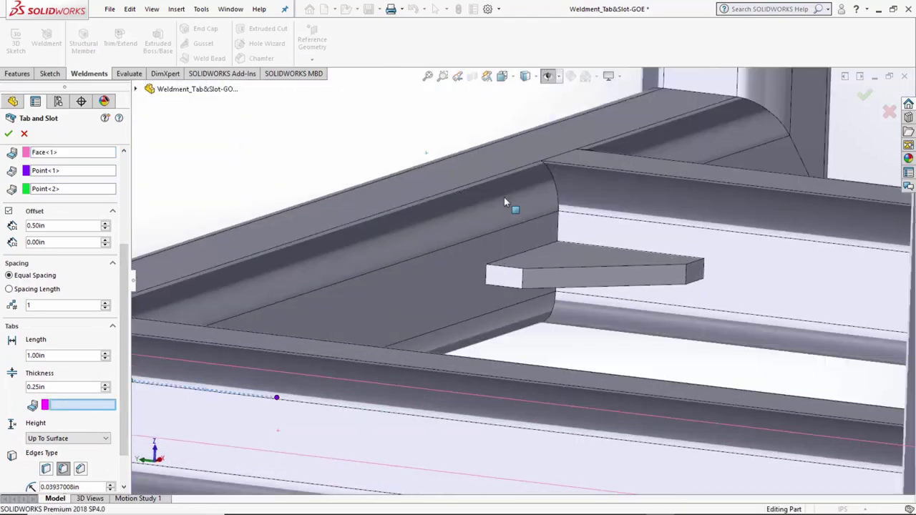
pyautogui.scroll(5, 504, 202)
pyautogui.scroll(-4, 290, 366)
pyautogui.moveTo(495, 311)
pyautogui.mouseDown(button='middle')
pyautogui.moveTo(479, 303)
pyautogui.moveTo(488, 293)
pyautogui.moveTo(439, 348)
pyautogui.mouseUp(button='middle')
pyautogui.rightClick(438, 345)
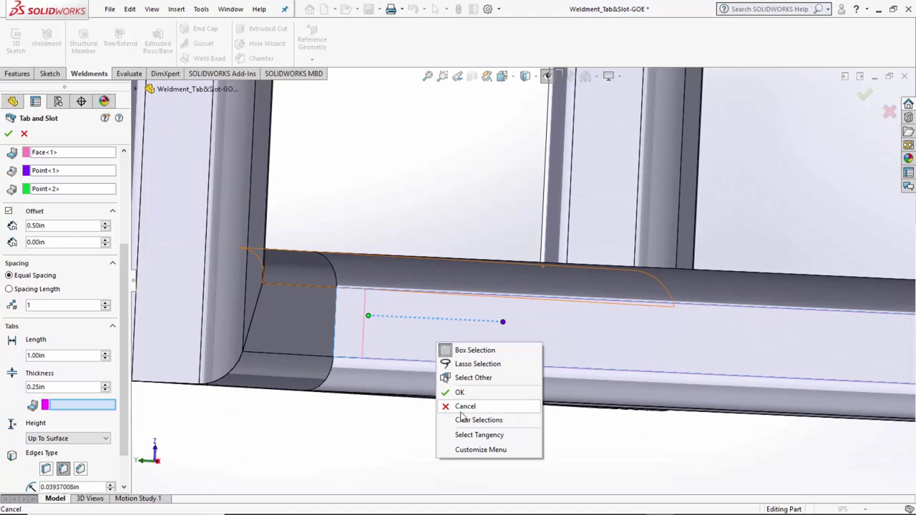
pyautogui.click(461, 377)
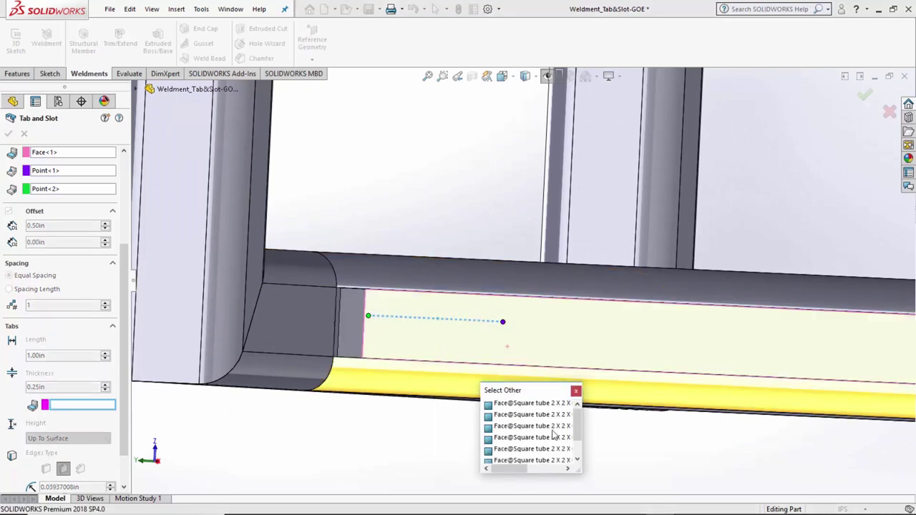
pyautogui.scroll(-1, 551, 436)
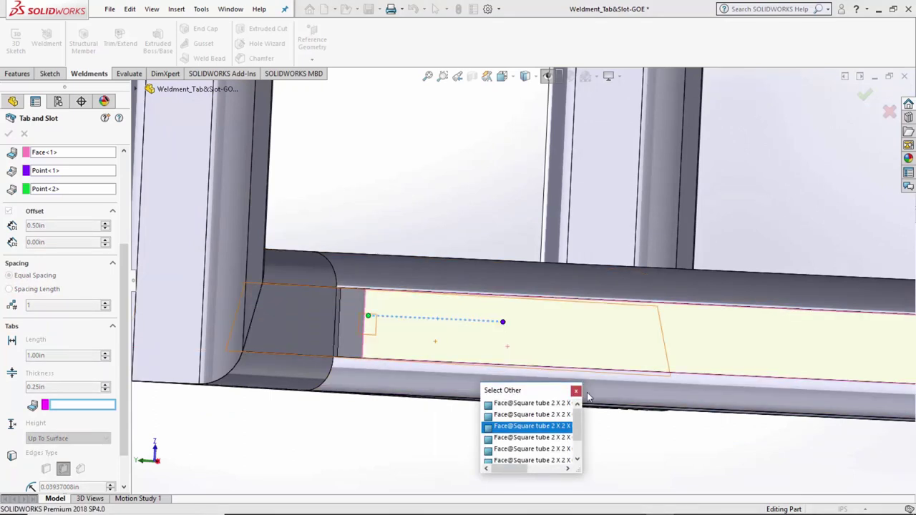
pyautogui.click(576, 391)
# Step: Choose the Gusset3 face as the tab limit and apply the second tab and slot
pyautogui.moveTo(415, 317); pyautogui.dragTo(430, 337, button='middle')
pyautogui.rightClick(425, 322)
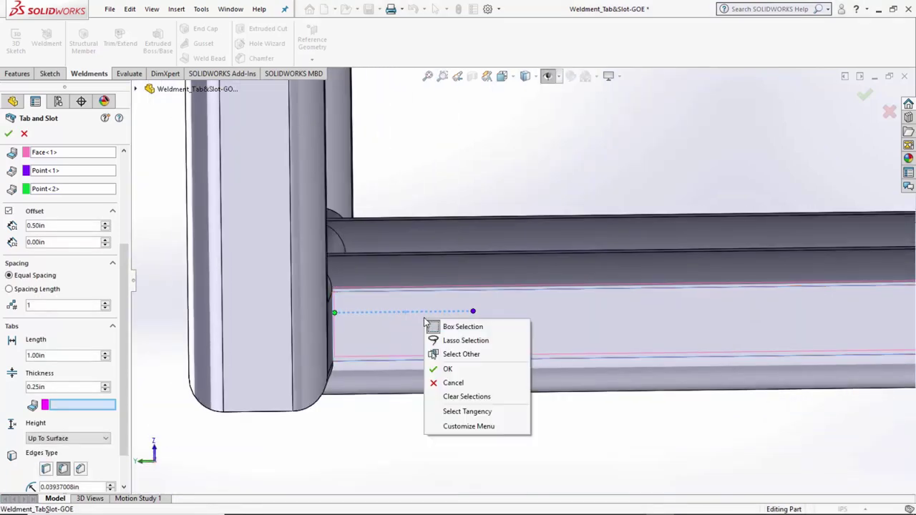
pyautogui.click(447, 354)
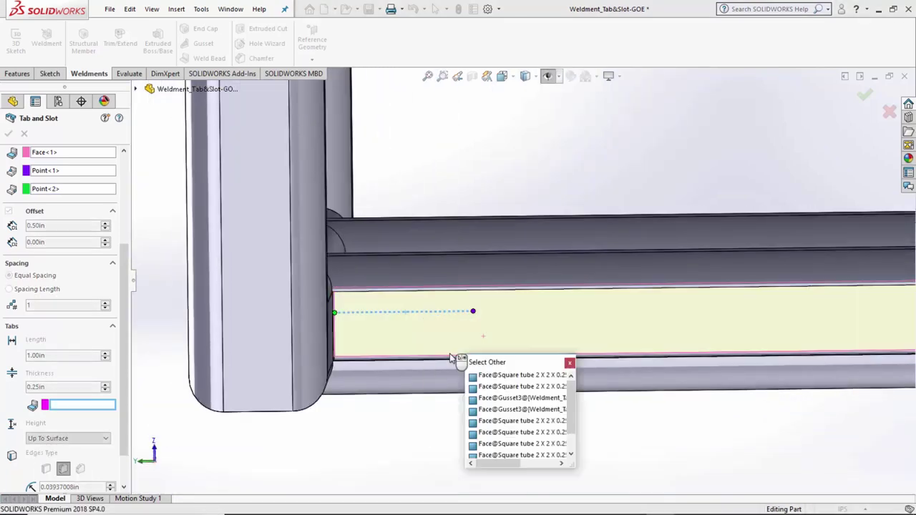
pyautogui.click(505, 408)
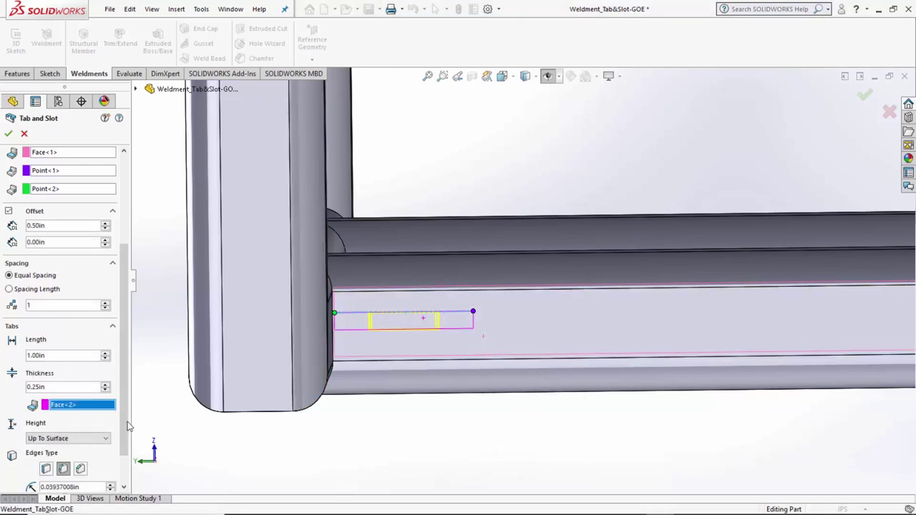
pyautogui.scroll(-2, 127, 429)
pyautogui.scroll(6, 126, 444)
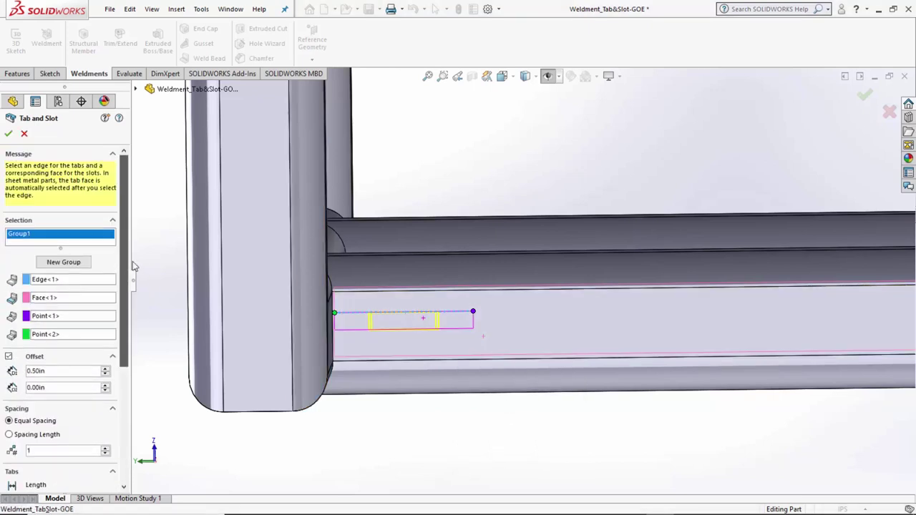
pyautogui.click(7, 133)
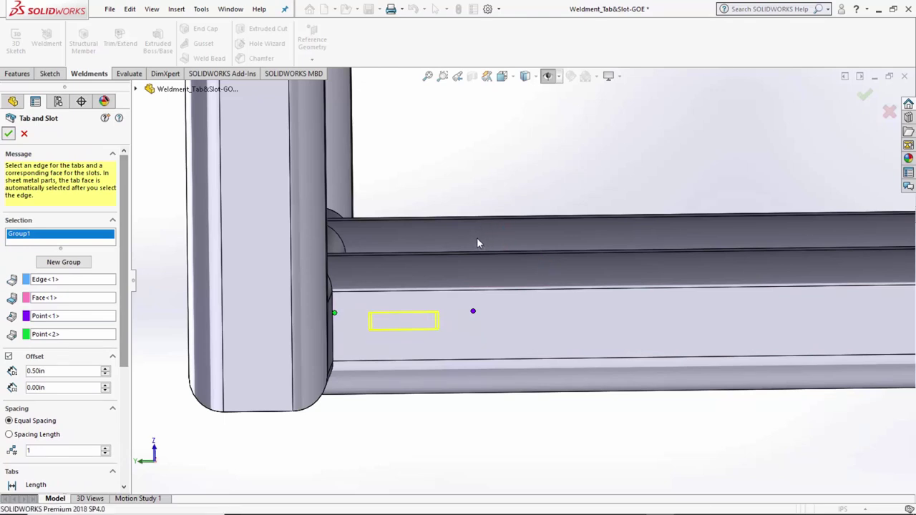
# Step: Orbit and zoom to inspect the new gusset joint, then zoom out to the frame
pyautogui.moveTo(476, 243); pyautogui.dragTo(440, 290, button='middle')
pyautogui.scroll(-4, 629, 282)
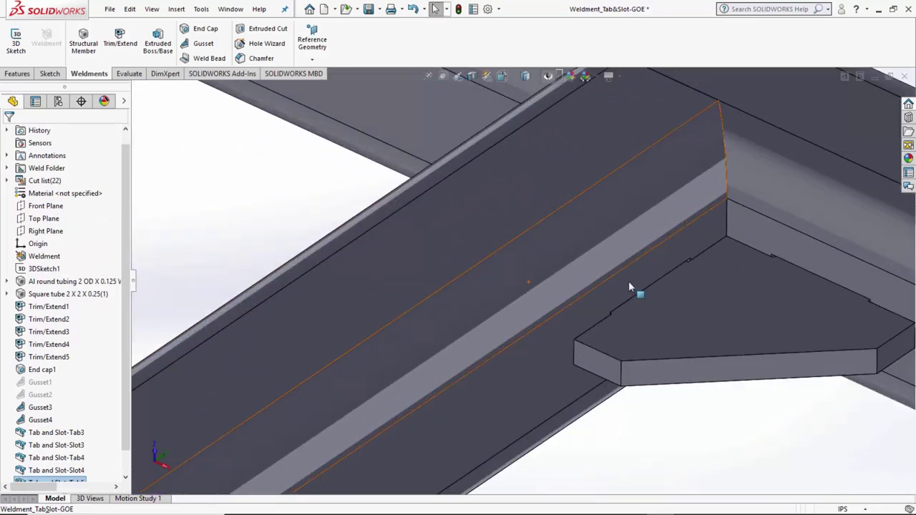
pyautogui.scroll(3, 777, 313)
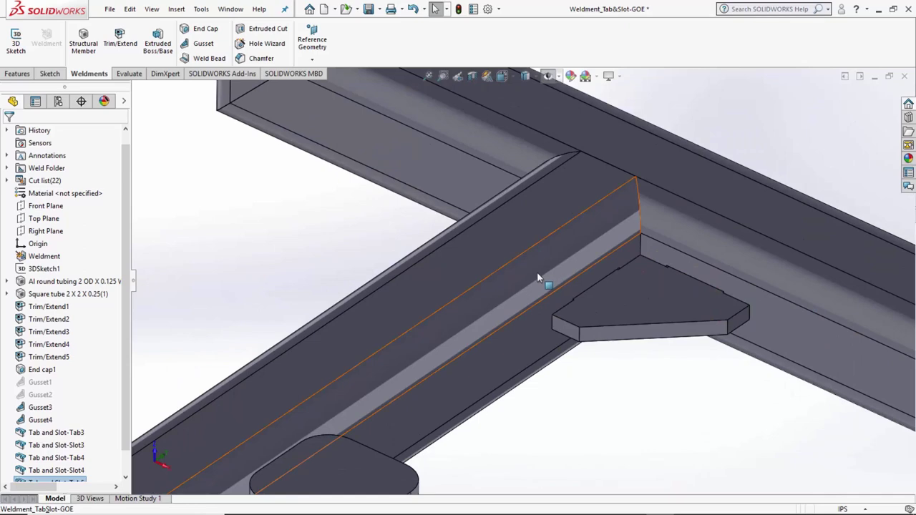
pyautogui.moveTo(537, 272); pyautogui.dragTo(501, 285, button='middle')
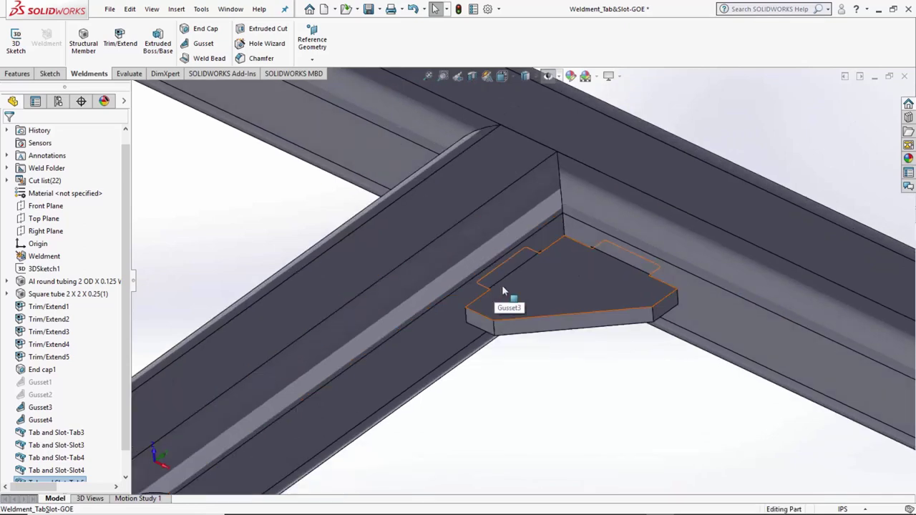
pyautogui.scroll(5, 502, 285)
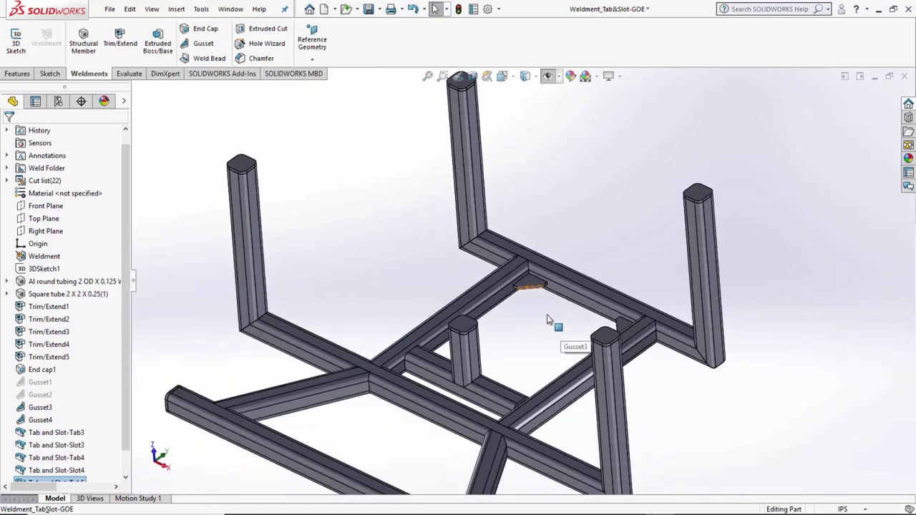
pyautogui.scroll(3, 548, 317)
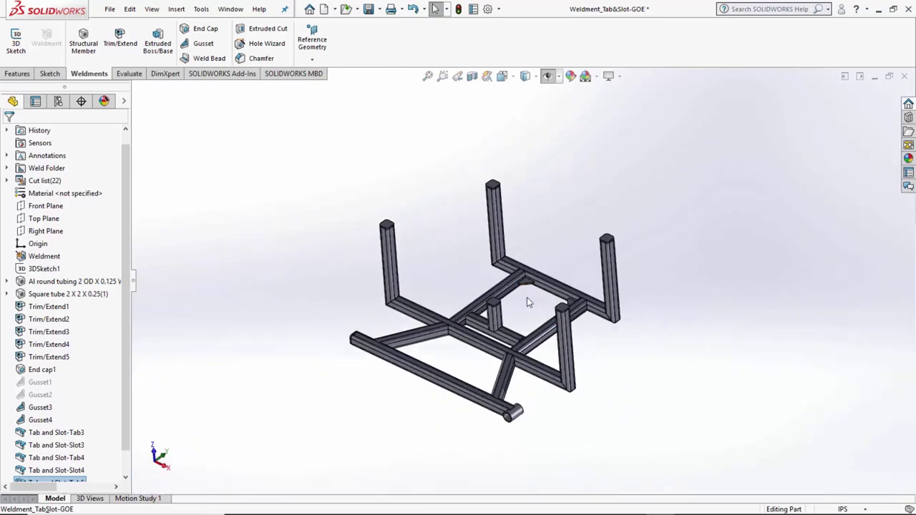